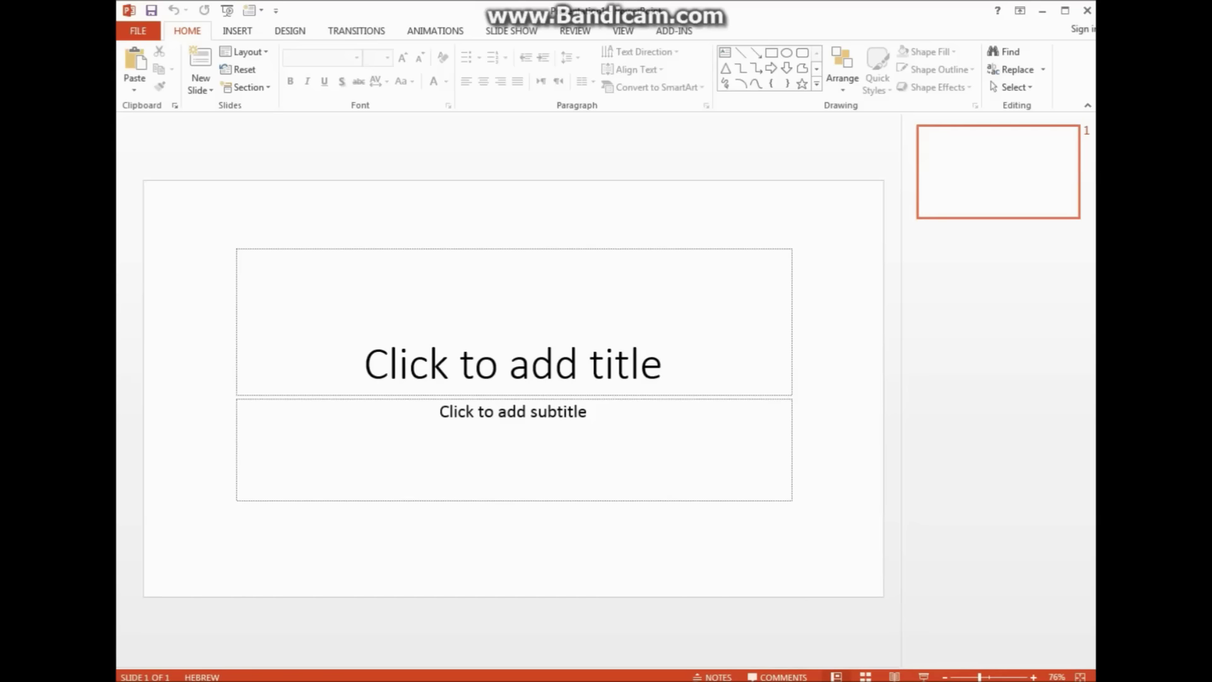
Browse the photos in the VADER LOL pictures folder to find the first frame of the scene
click(720, 612)
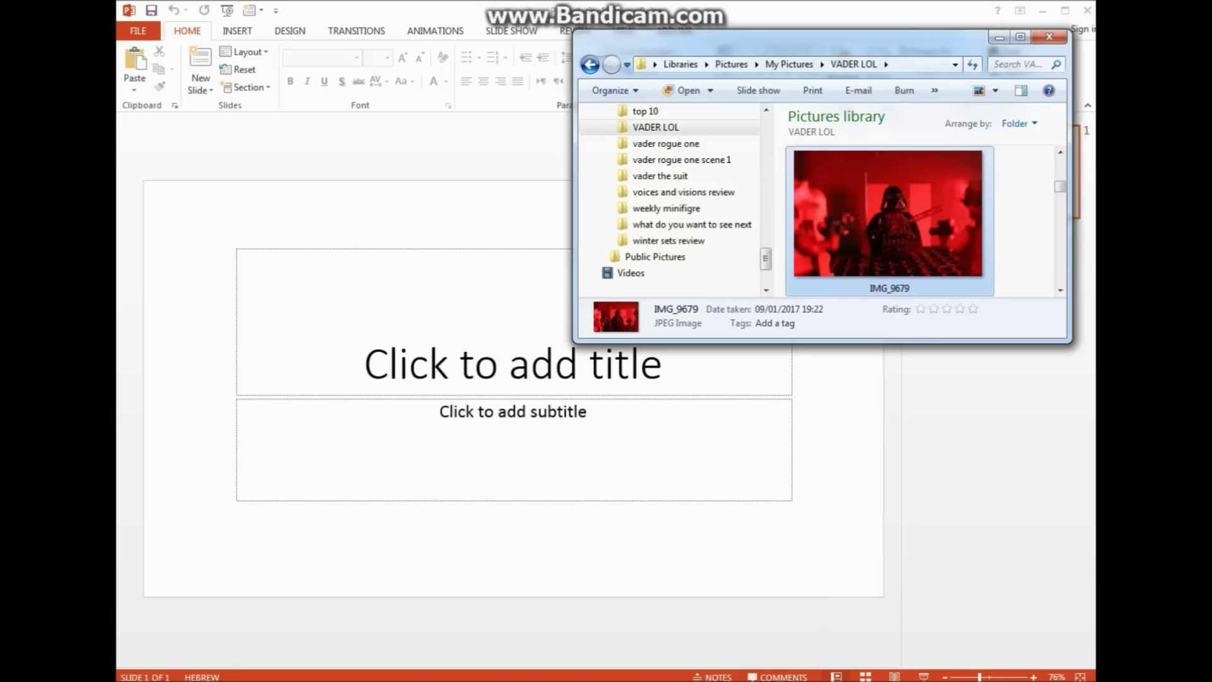
scroll(902, 189, down, 1)
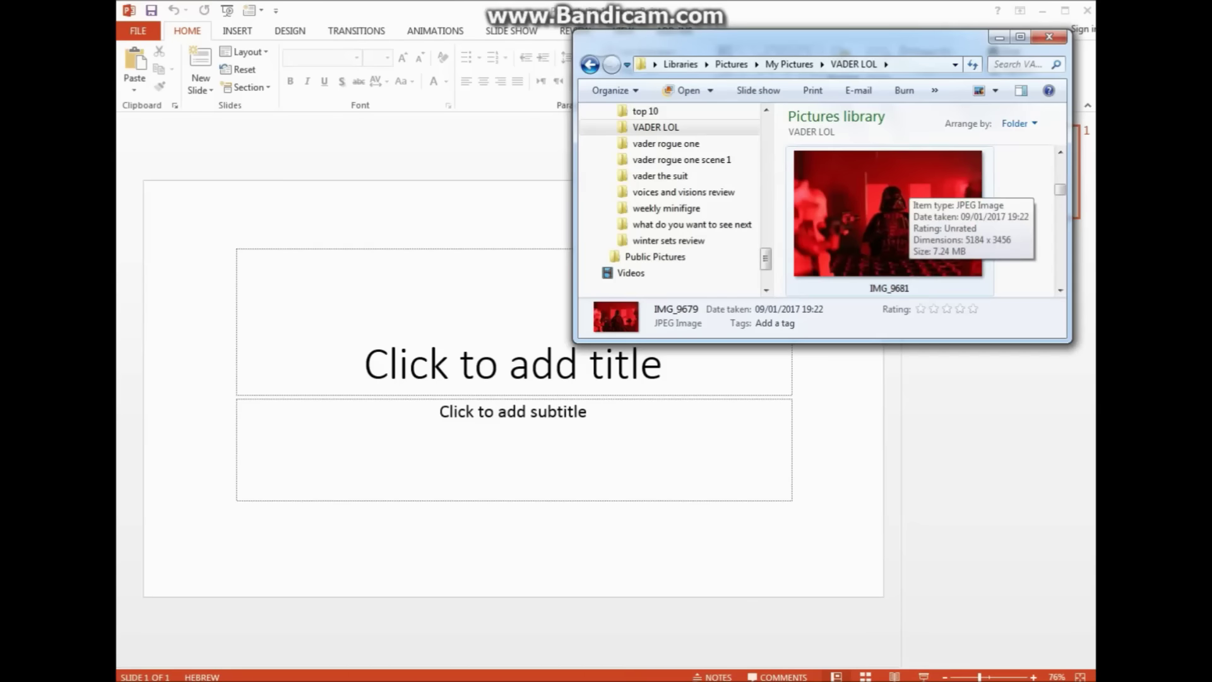
scroll(888, 213, down, 5)
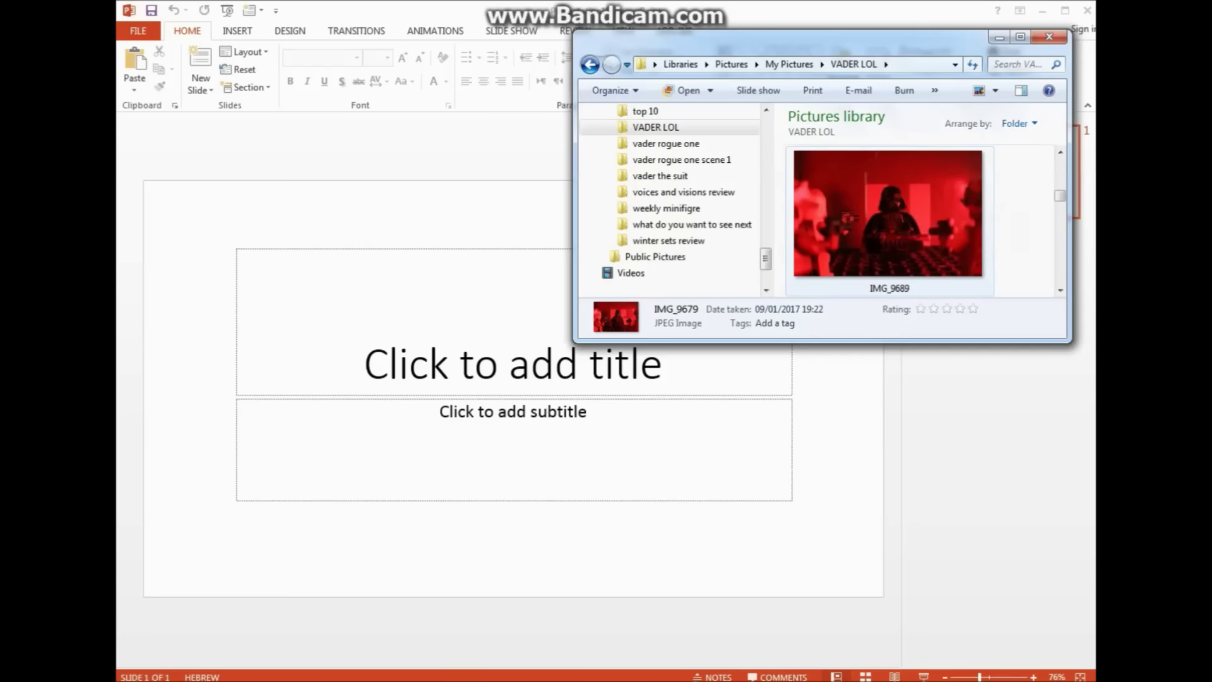
scroll(888, 213, up, 10)
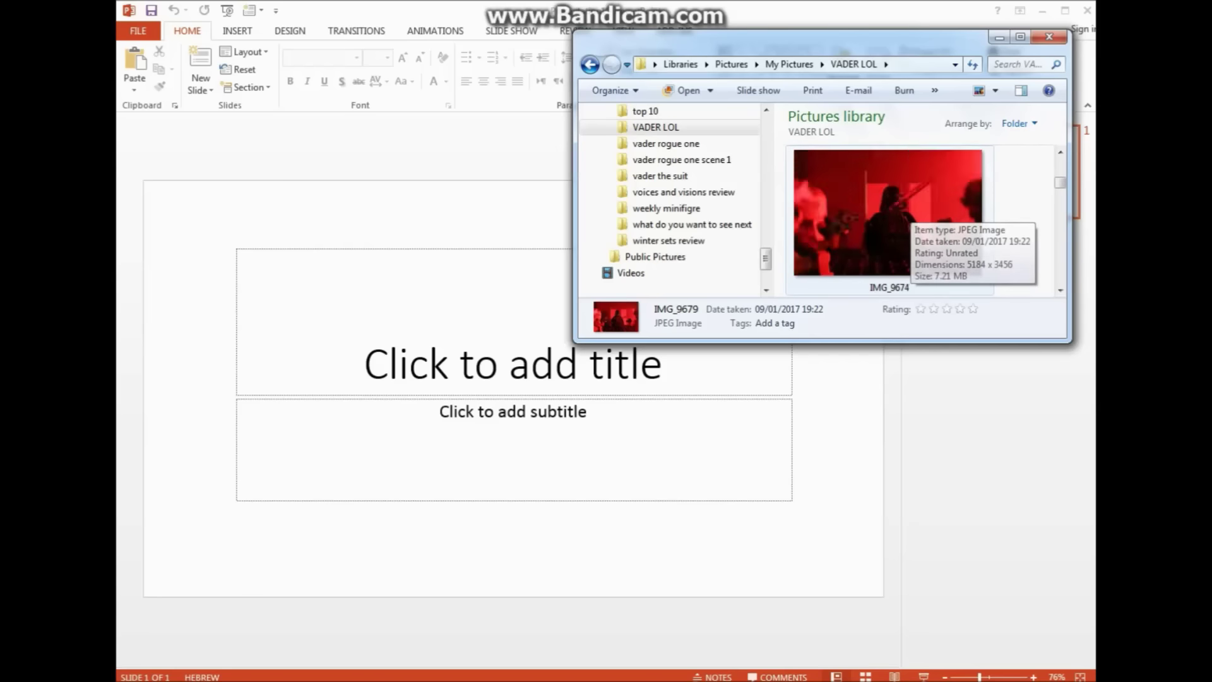
scroll(888, 213, down, 4)
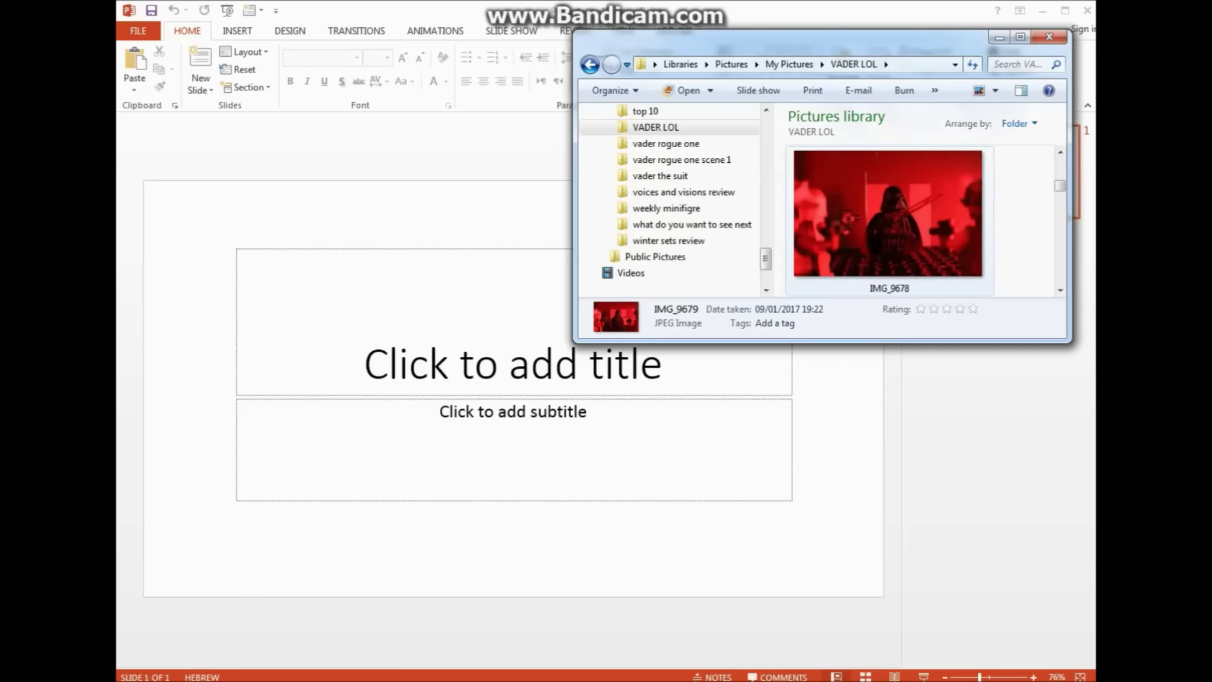
scroll(888, 213, up, 3)
scroll(888, 212, up, 2)
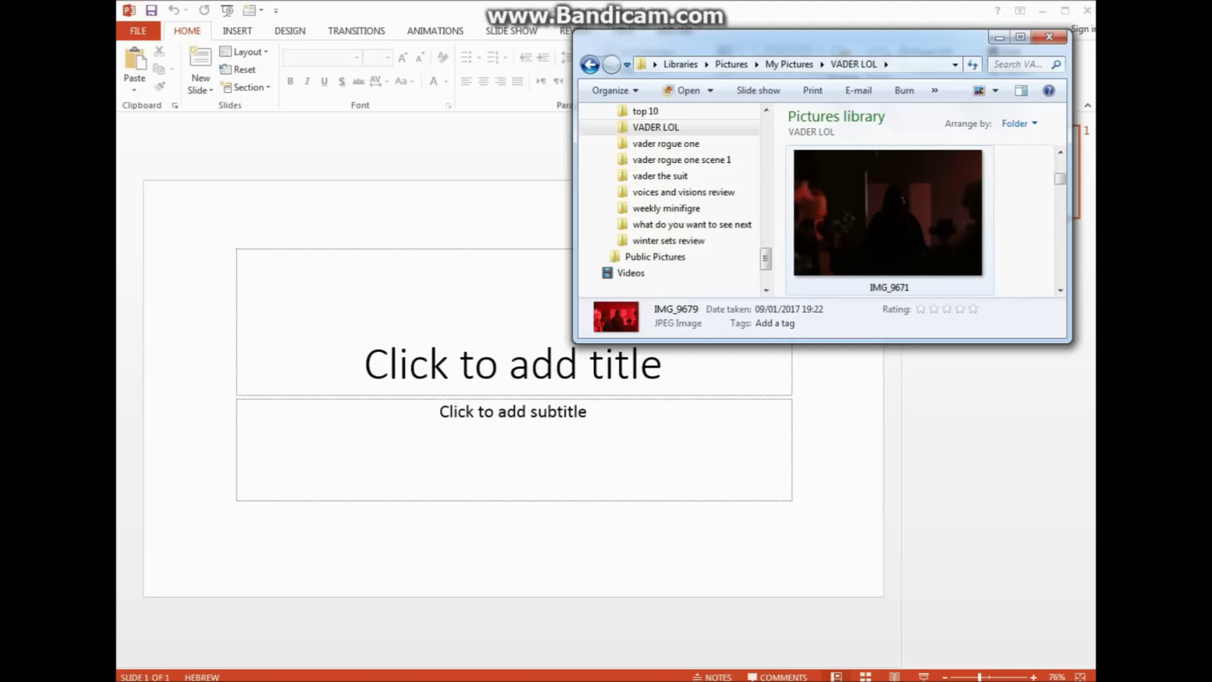
scroll(888, 212, up, 1)
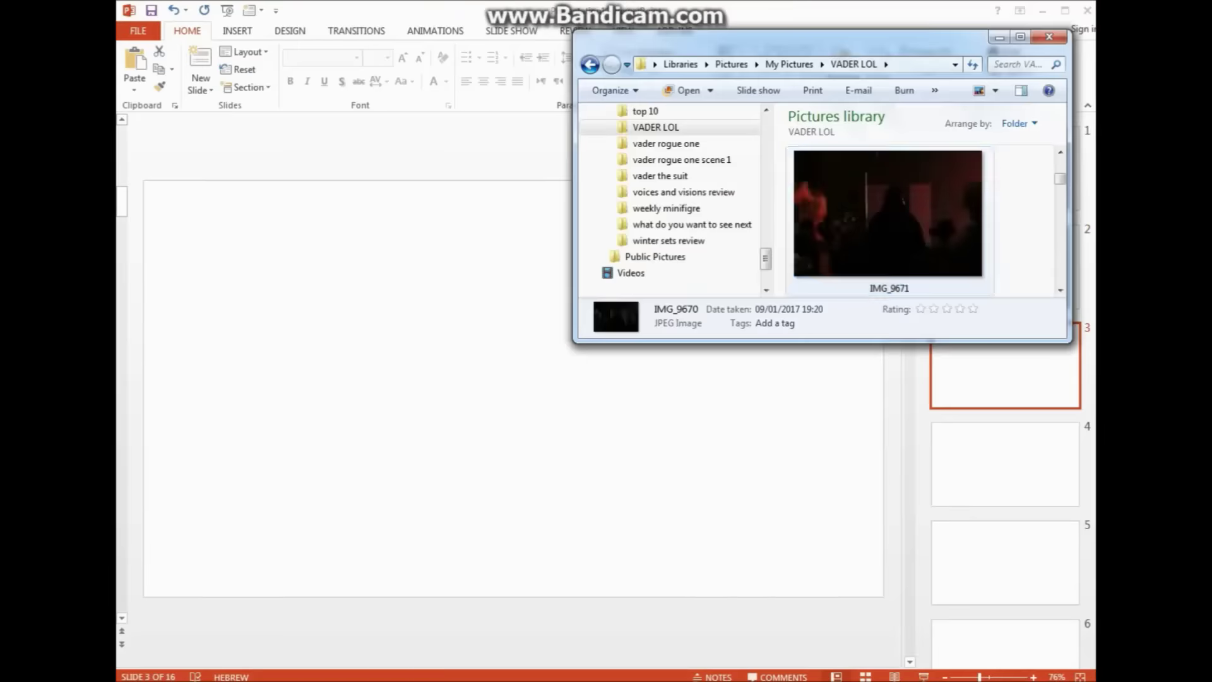
Insert the consecutive photos from the VADER LOL folder, one per slide, up to slide 12
click(1004, 464)
drag(888, 213, 512, 388)
click(1004, 561)
click(1004, 640)
click(1004, 640)
click(1004, 641)
click(1005, 641)
click(1004, 641)
click(1004, 641)
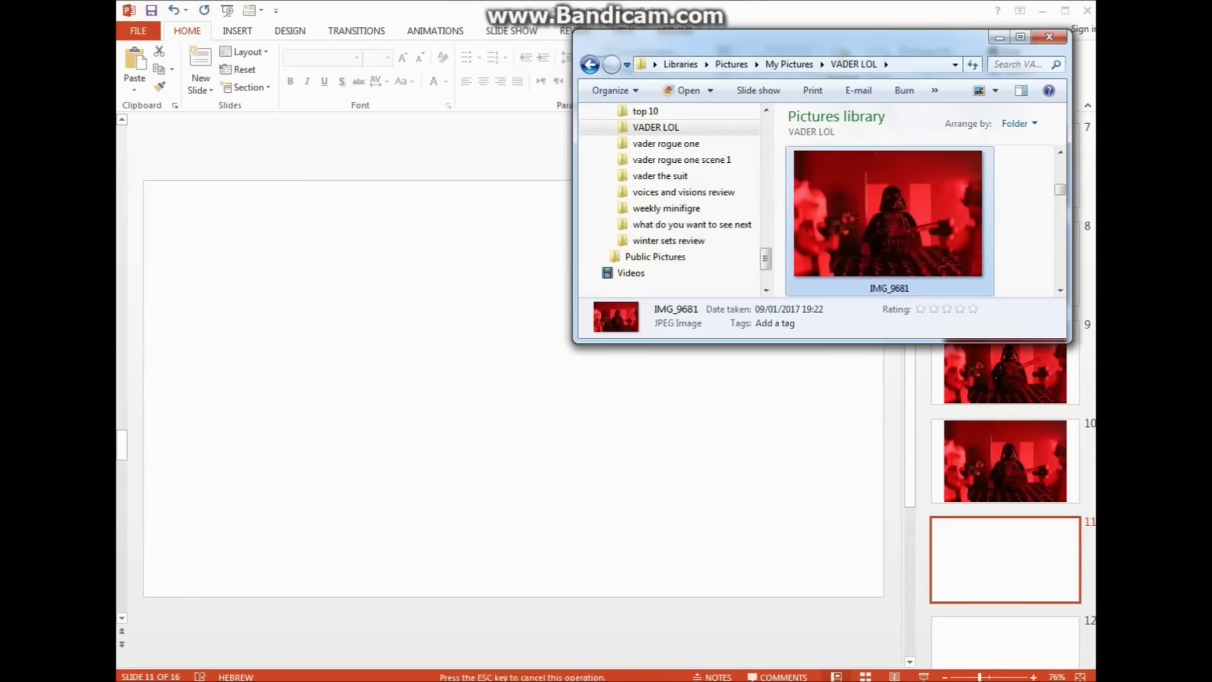
click(1004, 641)
drag(888, 213, 513, 387)
Delete the four empty slides after slide 12
click(1004, 640)
key(Delete)
key(Delete)
key(Delete)
key(Delete)
Move slide 1's photo to the slide's left edge and enlarge it proportionally to fill the full slide width
scroll(1004, 391, up, 6)
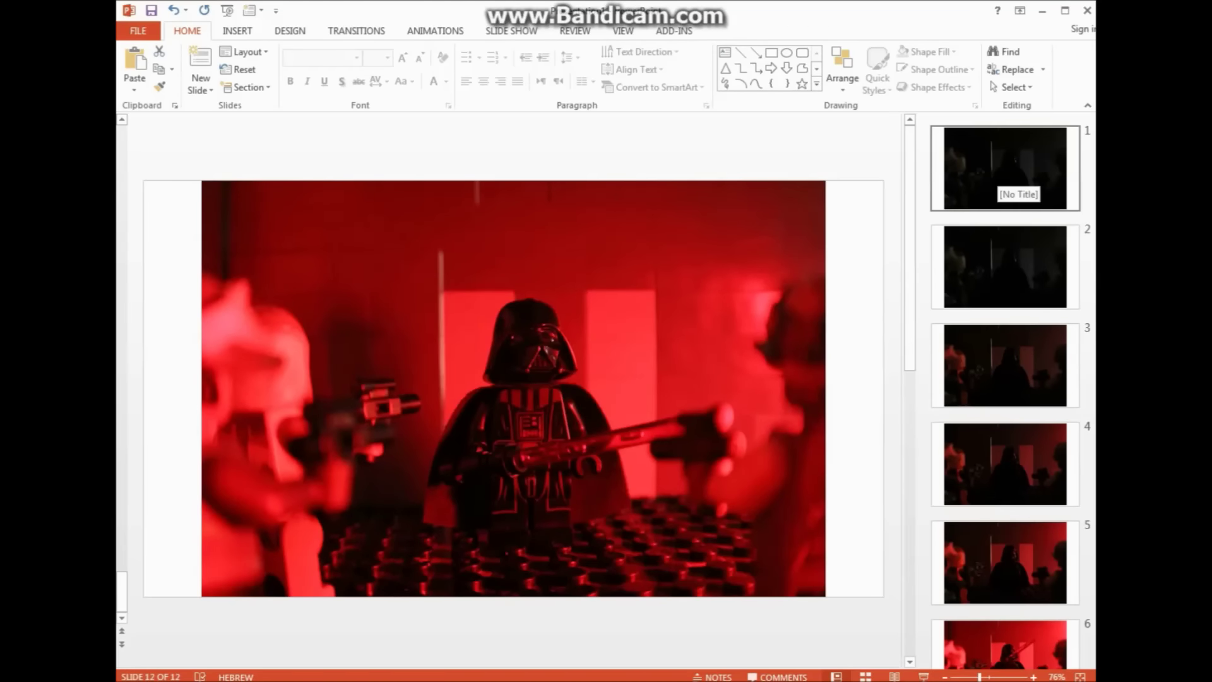
scroll(1004, 391, down, 1)
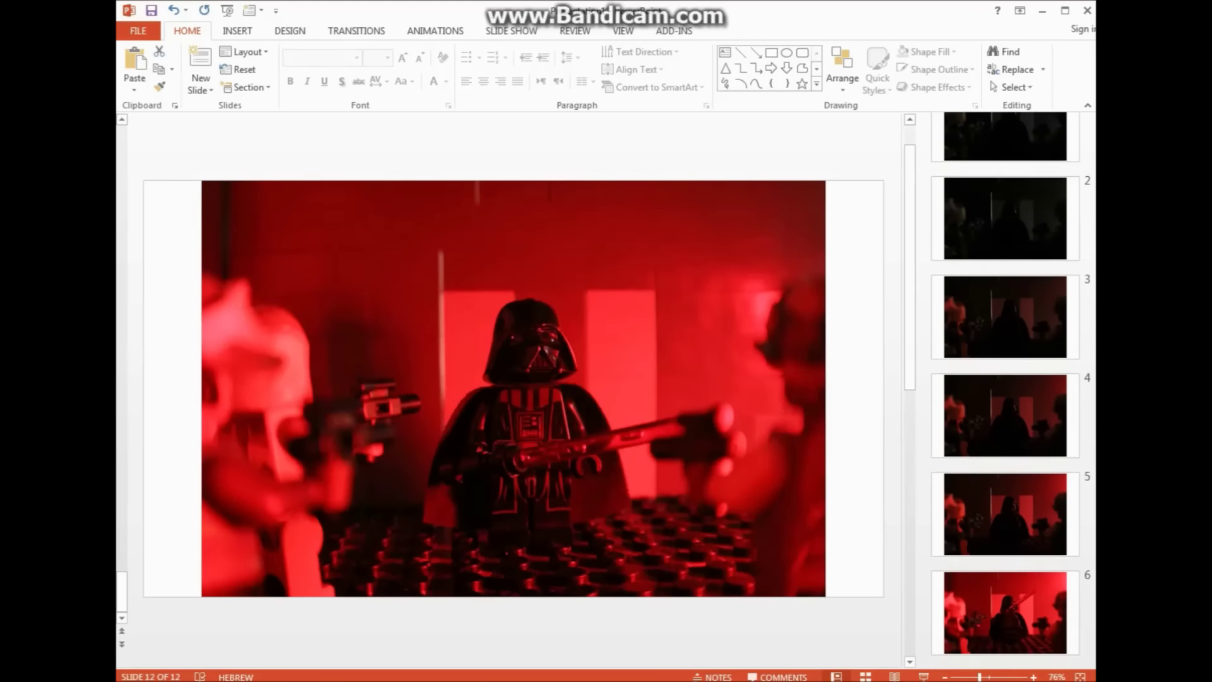
scroll(1005, 391, up, 1)
click(1005, 168)
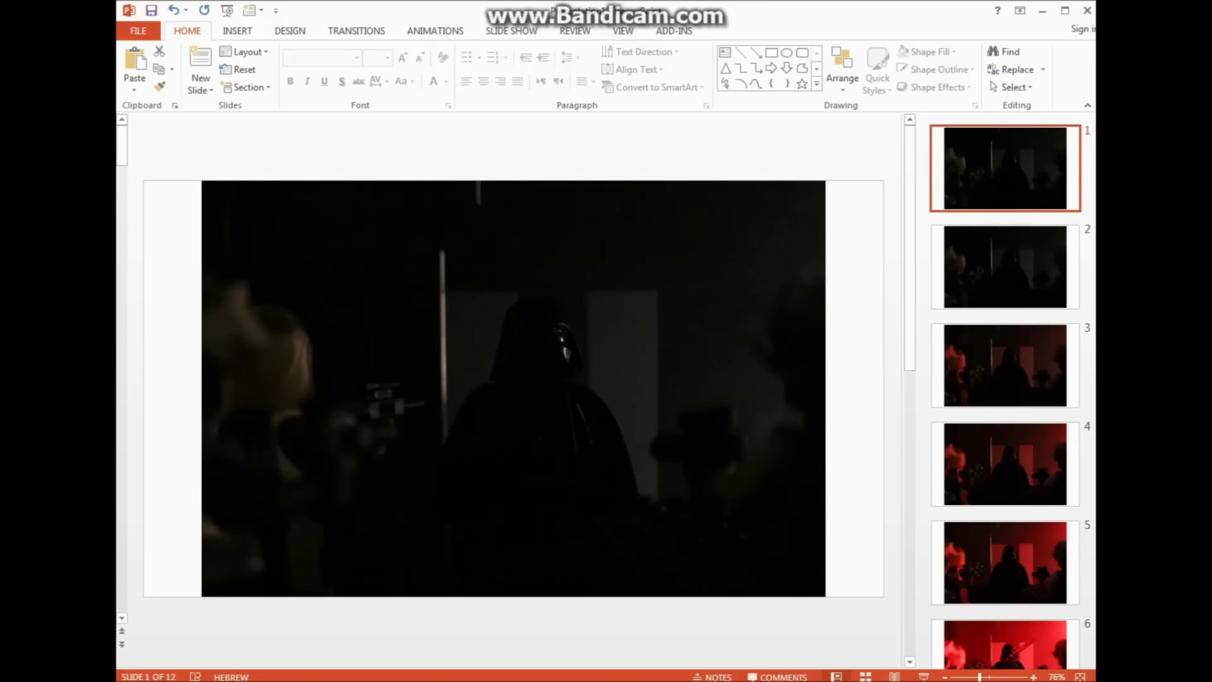
drag(513, 388, 455, 388)
drag(768, 180, 884, 111)
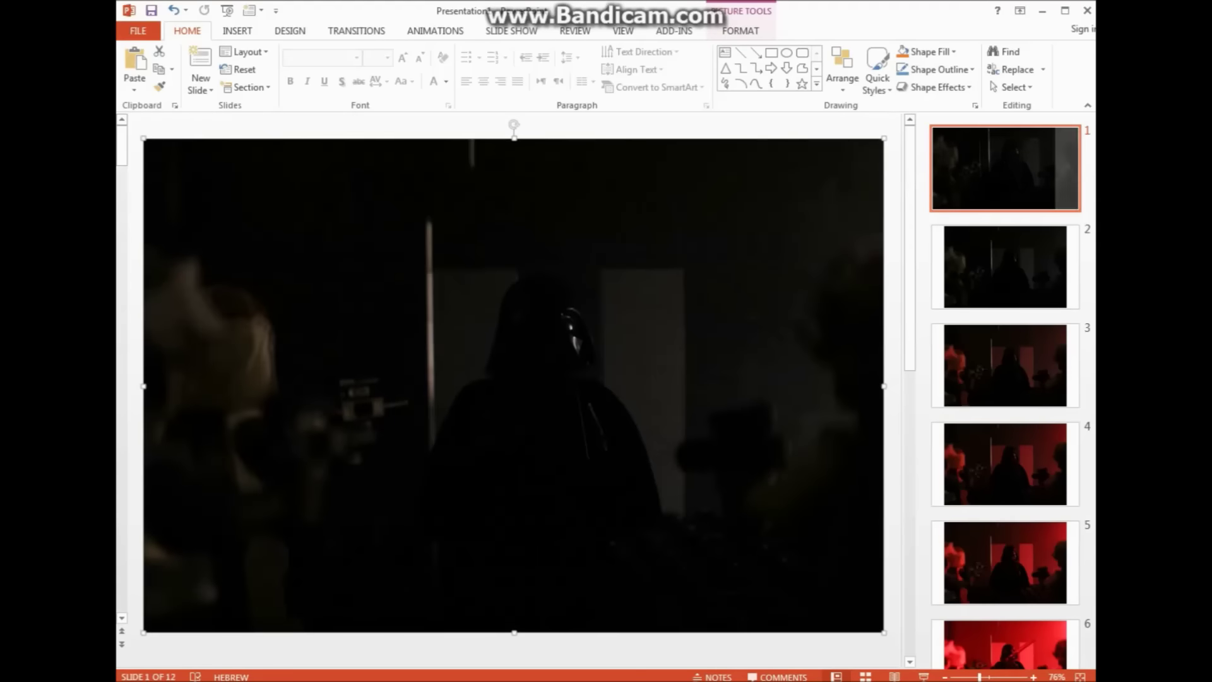
Align the photos on slides 2 to 12 with the slides' left edge, enlarging slide 2's photo to the full slide width
click(1004, 266)
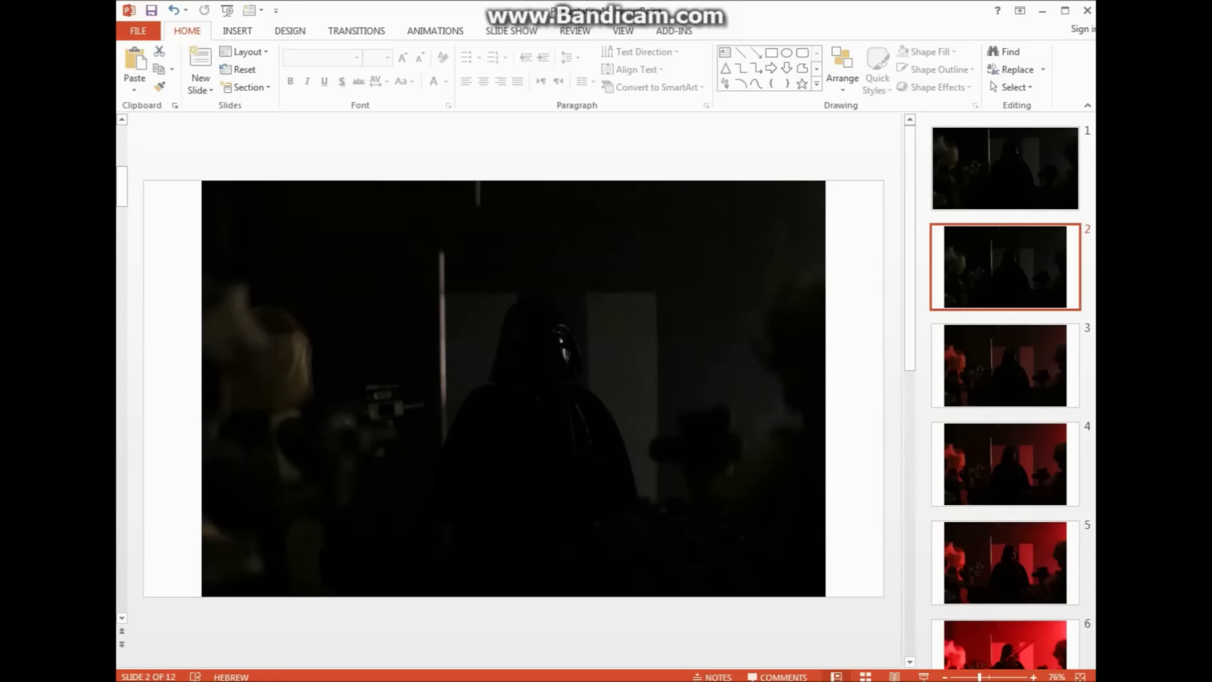
key(Down)
key(Down)
key(Down)
key(Down)
key(Down)
key(Down)
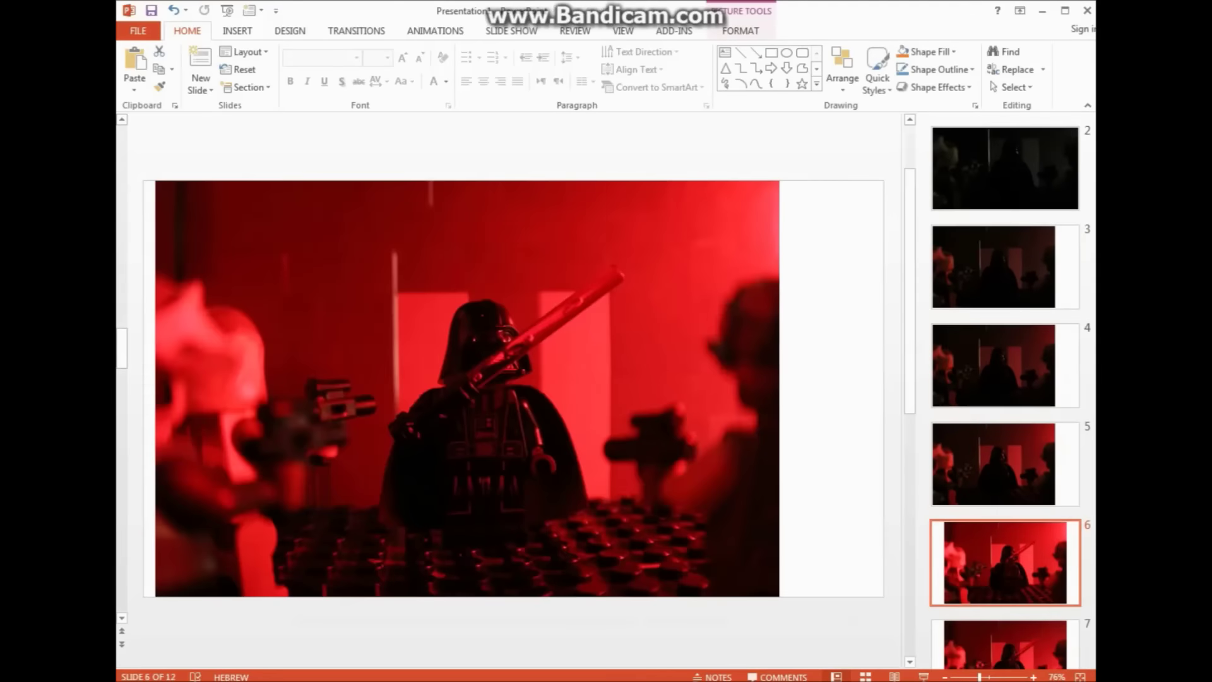
key(Down)
key(Down)
key(Down)
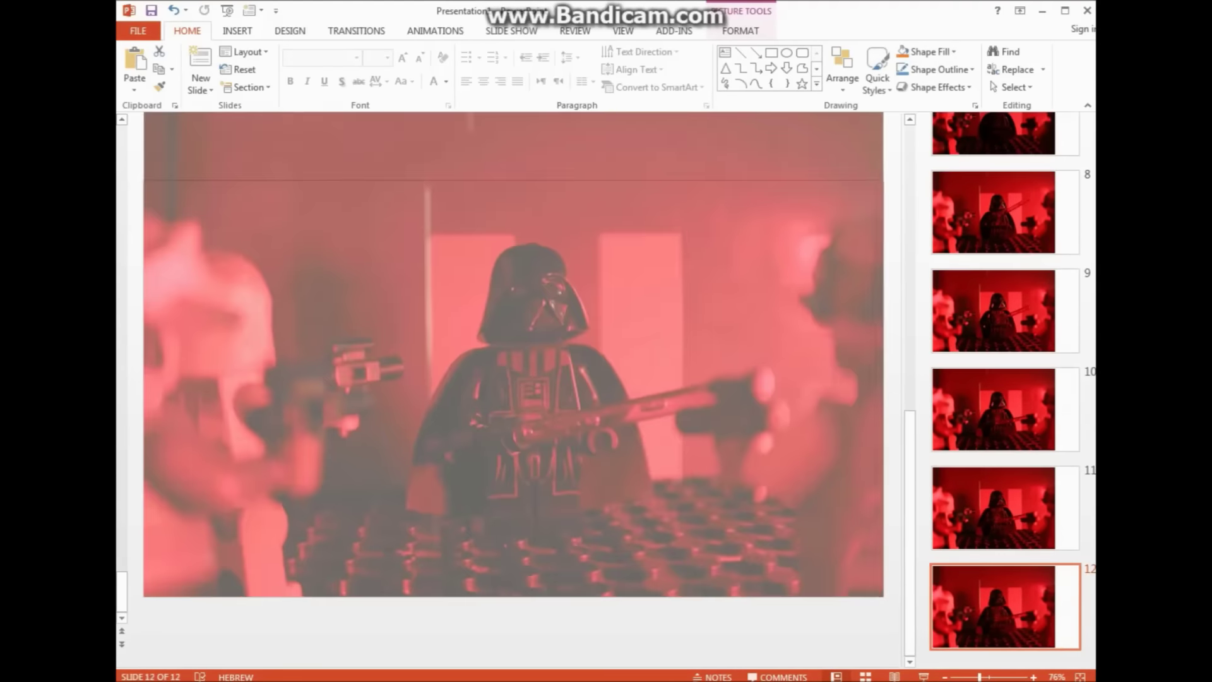
Enlarge the remaining left-aligned photos on slides 3 to 12 proportionally so each fills the full slide width
key(Up)
key(Up)
key(Up)
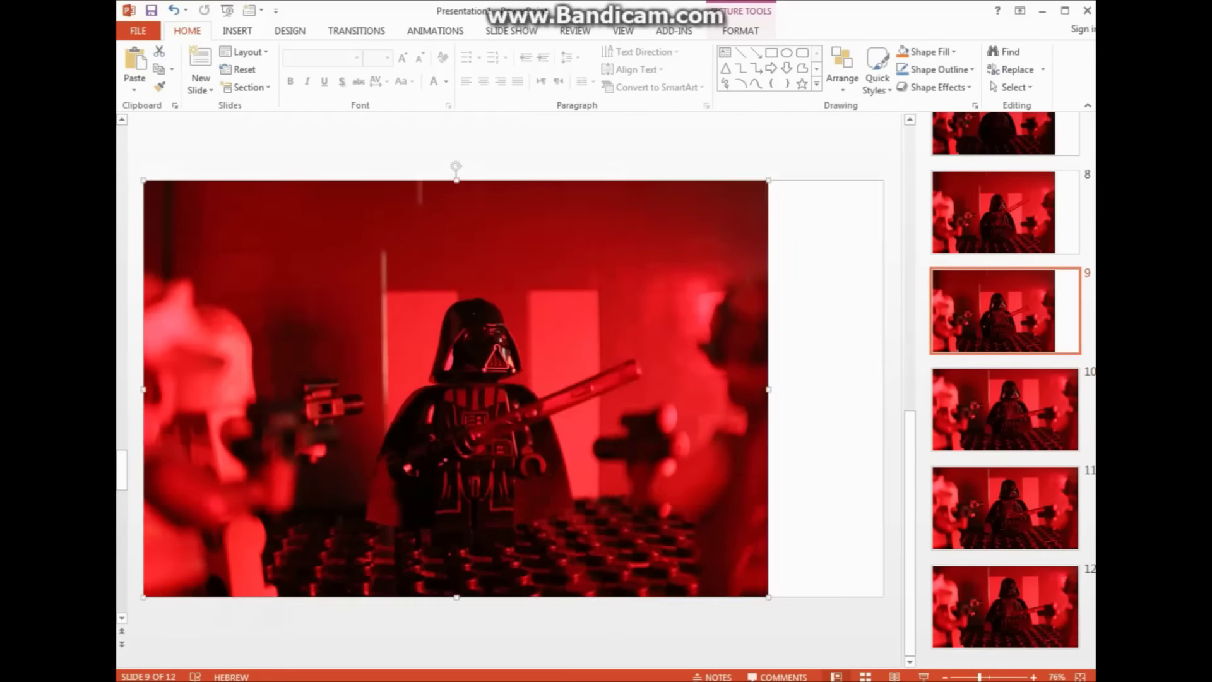
key(Up)
key(Up)
key(Up)
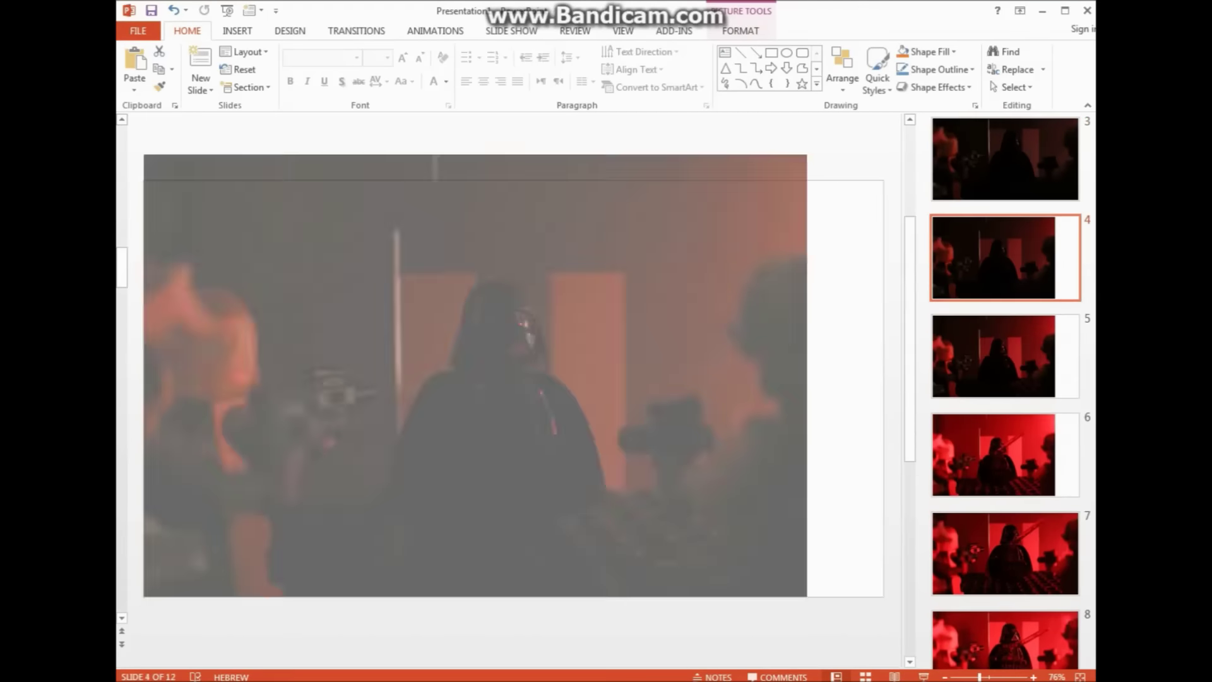
key(Up)
key(Up)
key(Up)
key(Up)
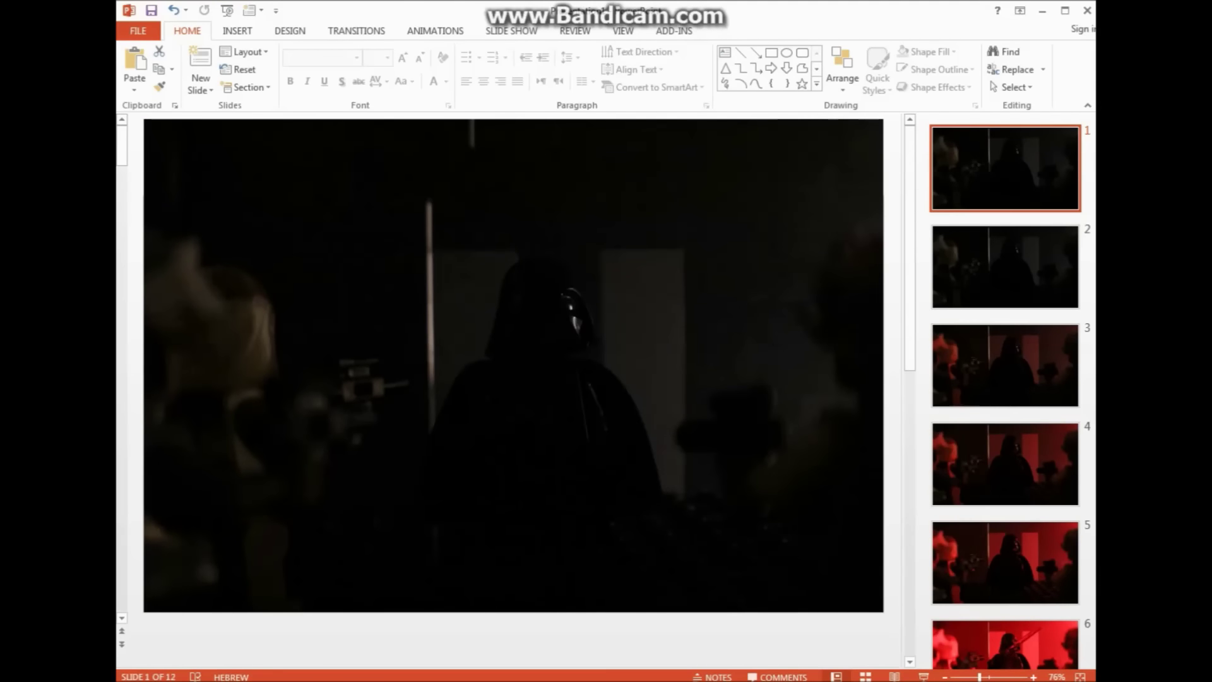
Draw a rounded rectangle over the lightsaber area on slide 6 and increase the rounding of its corners
click(513, 365)
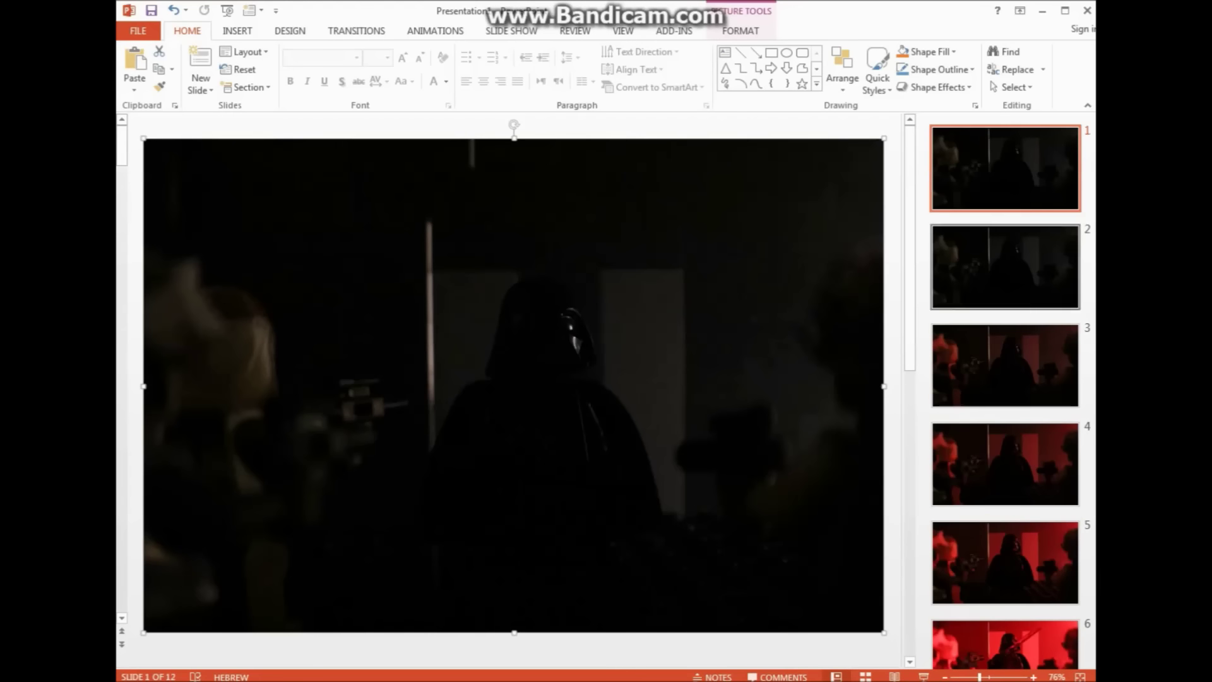
click(1005, 267)
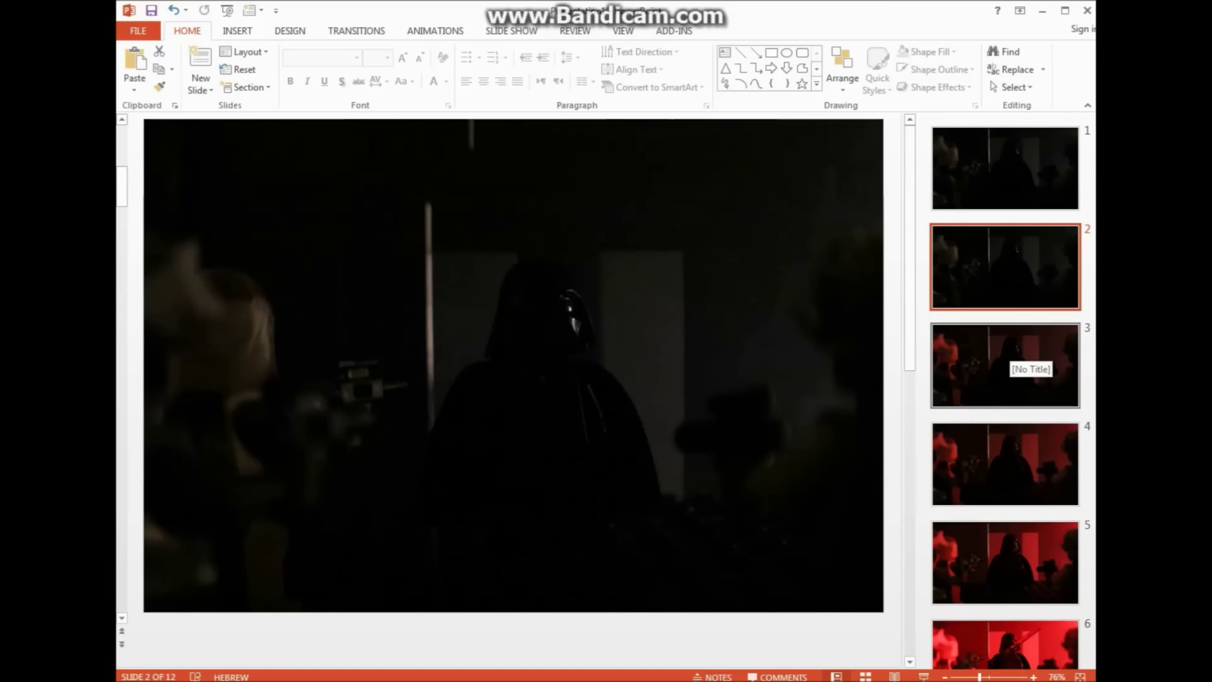
click(1005, 365)
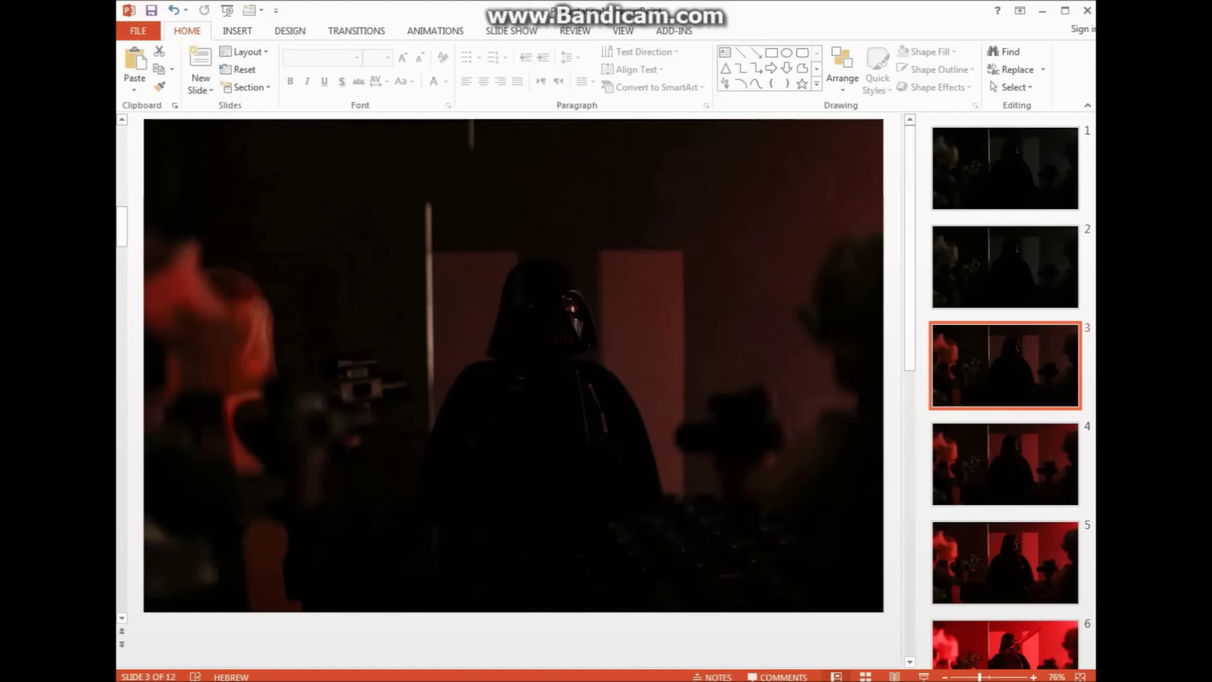
click(1004, 464)
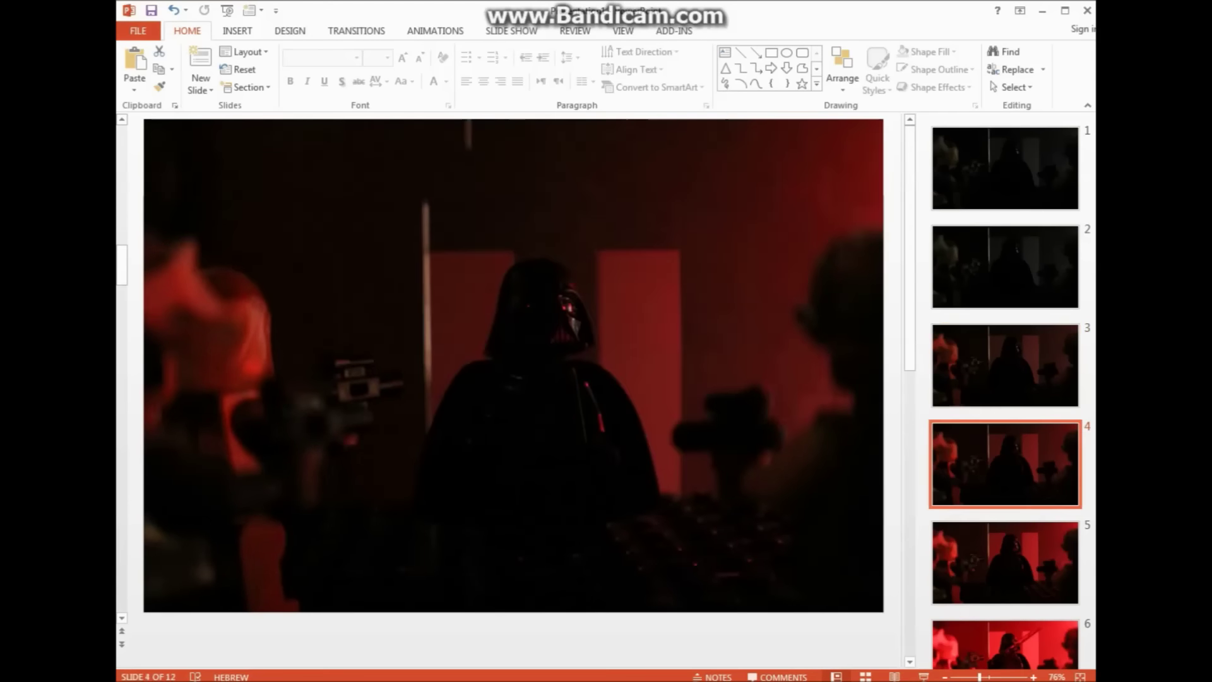
click(1005, 562)
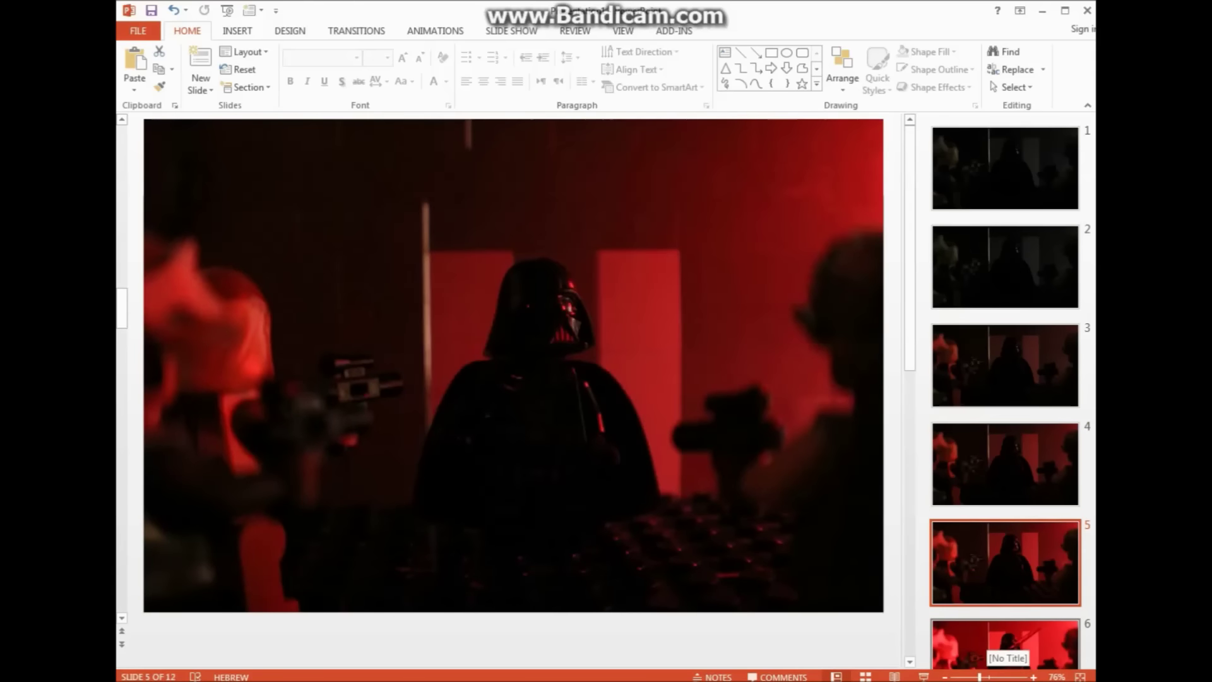
click(1005, 644)
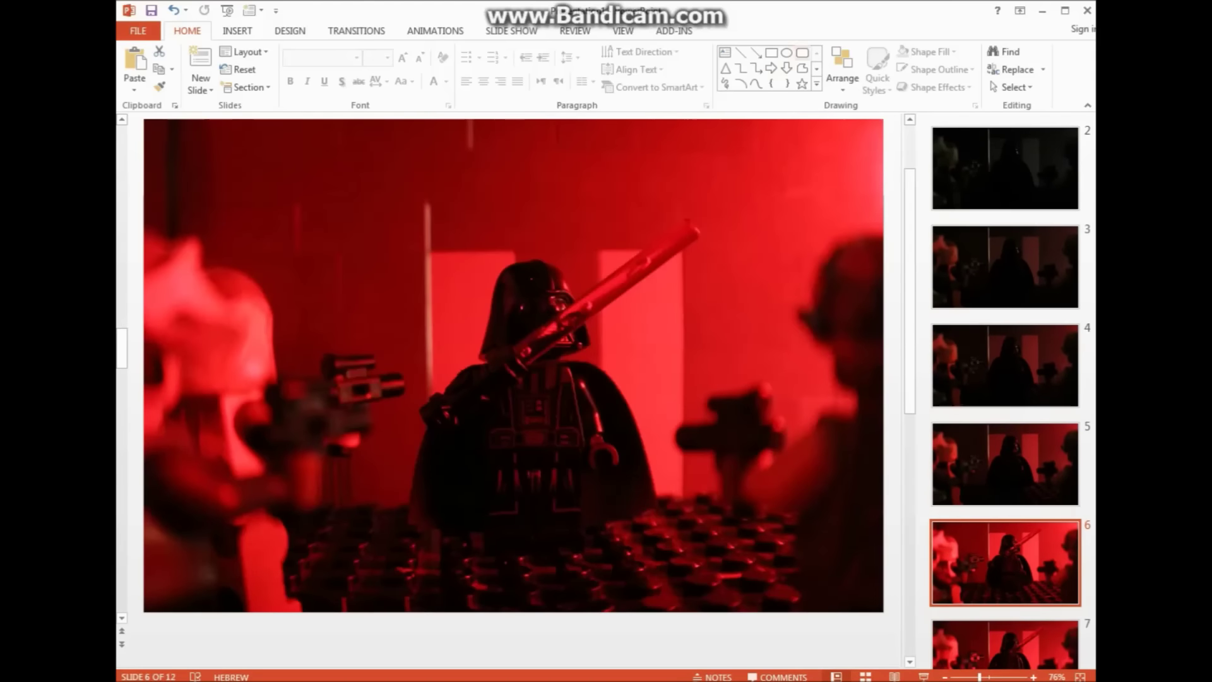
click(802, 52)
drag(513, 365, 513, 385)
click(802, 52)
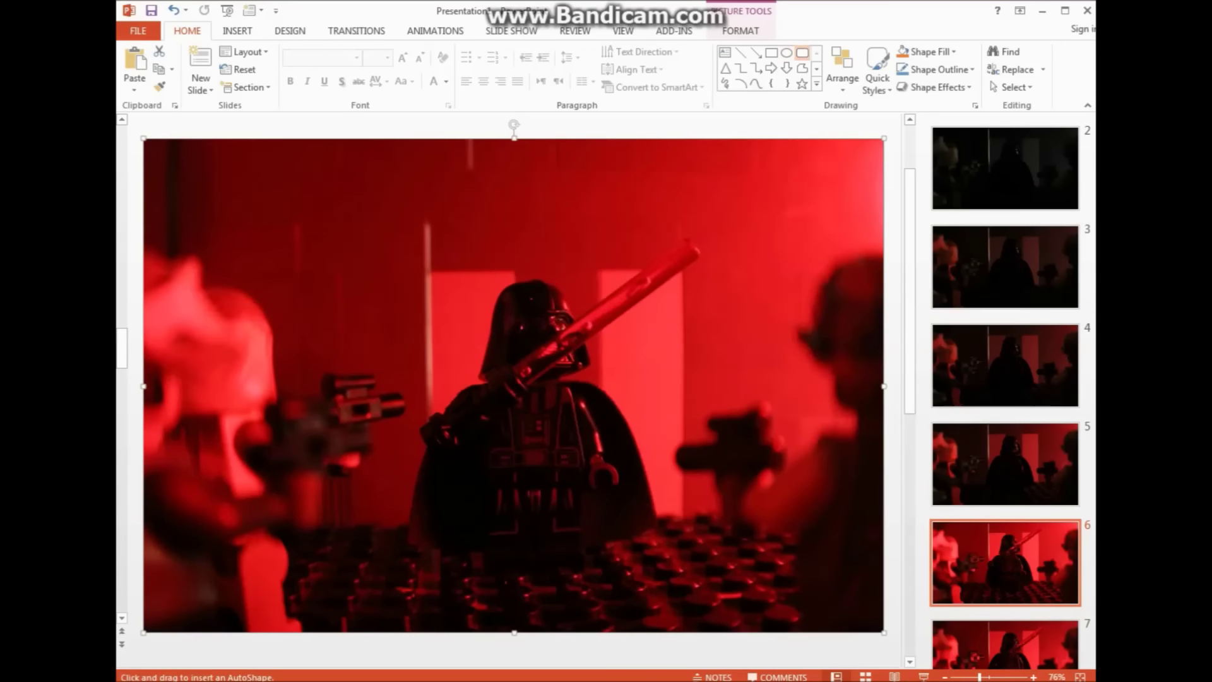
drag(561, 203, 755, 475)
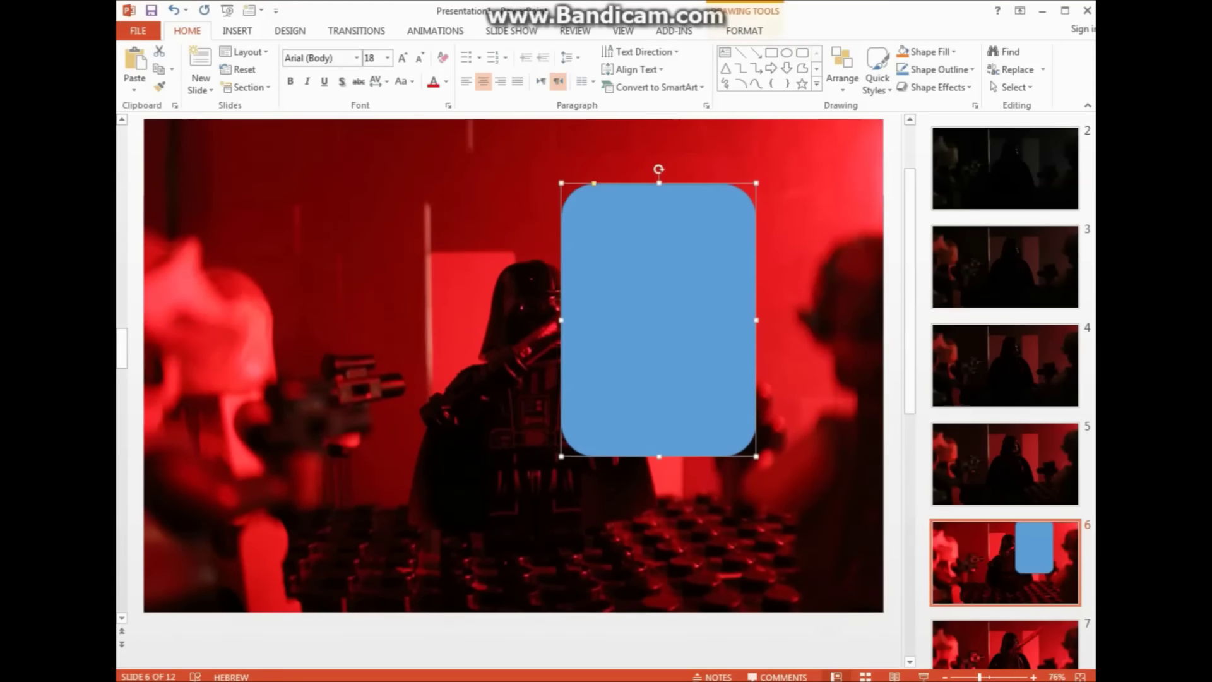
mouse_move(594, 183)
mouse_down()
mouse_move(639, 183)
mouse_move(568, 183)
mouse_move(658, 183)
mouse_move(568, 183)
mouse_move(610, 183)
mouse_up()
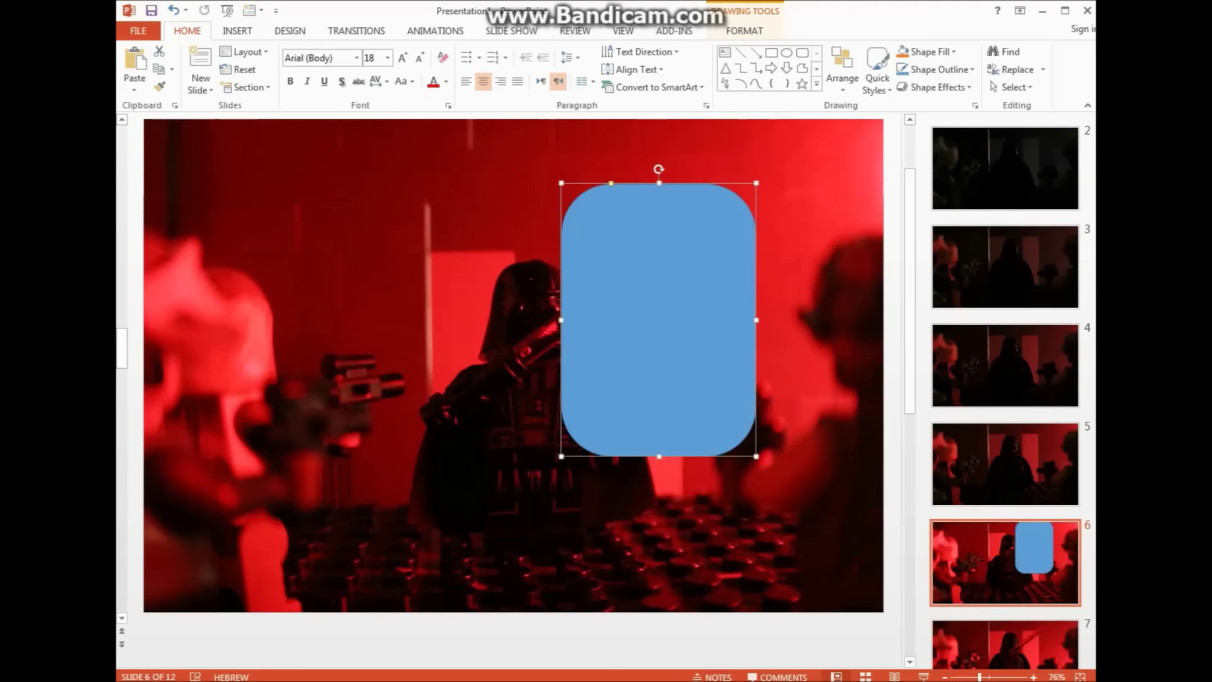
Rotate the rounded rectangle to the lightsaber's angle and resize it to about 10.09 by 0.94 cm to cover the blade
drag(658, 169, 775, 226)
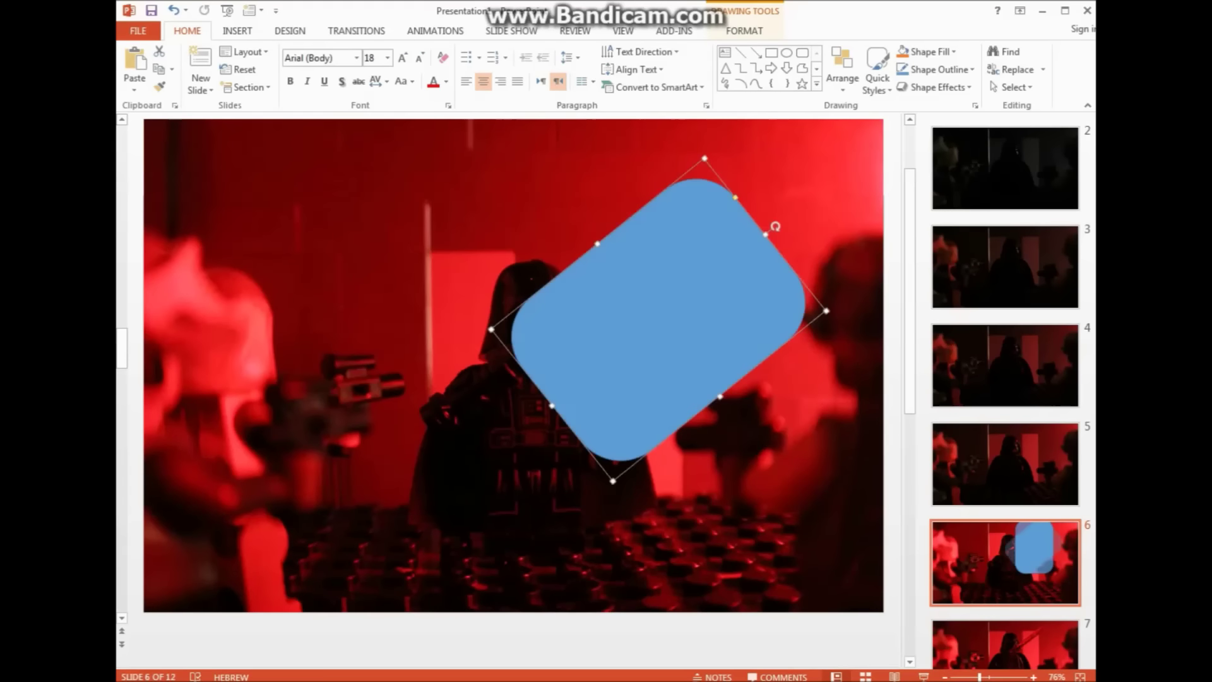
drag(705, 158, 672, 229)
drag(732, 285, 735, 287)
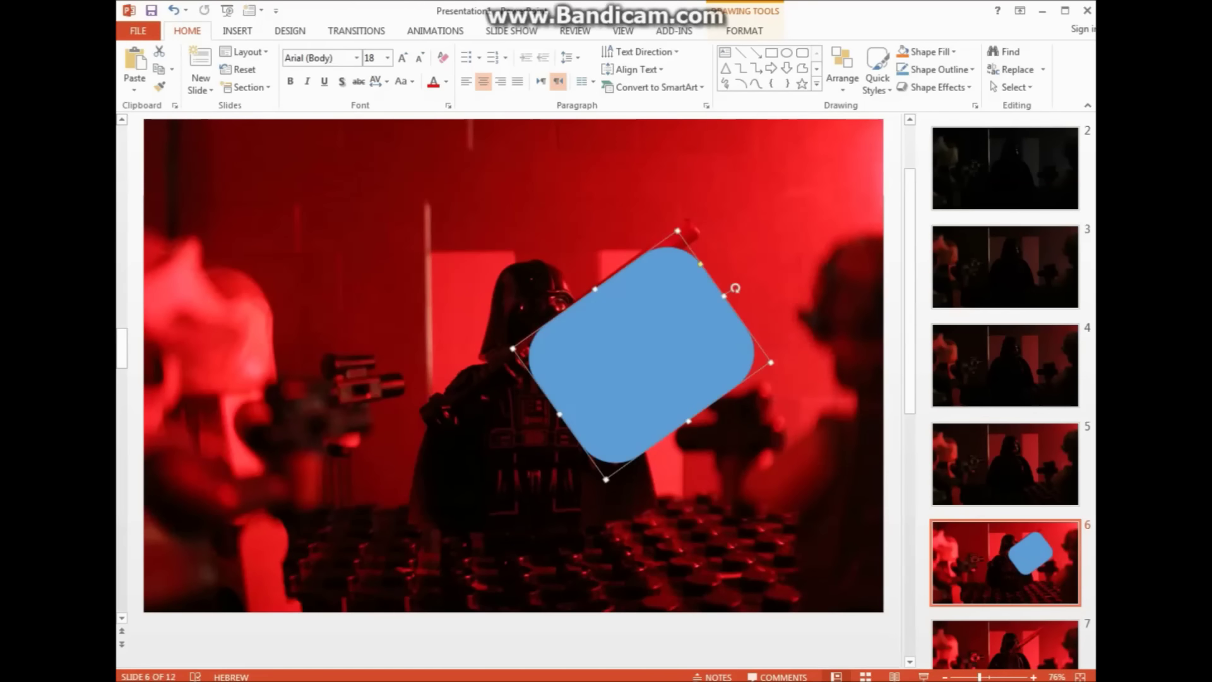
drag(688, 421, 605, 306)
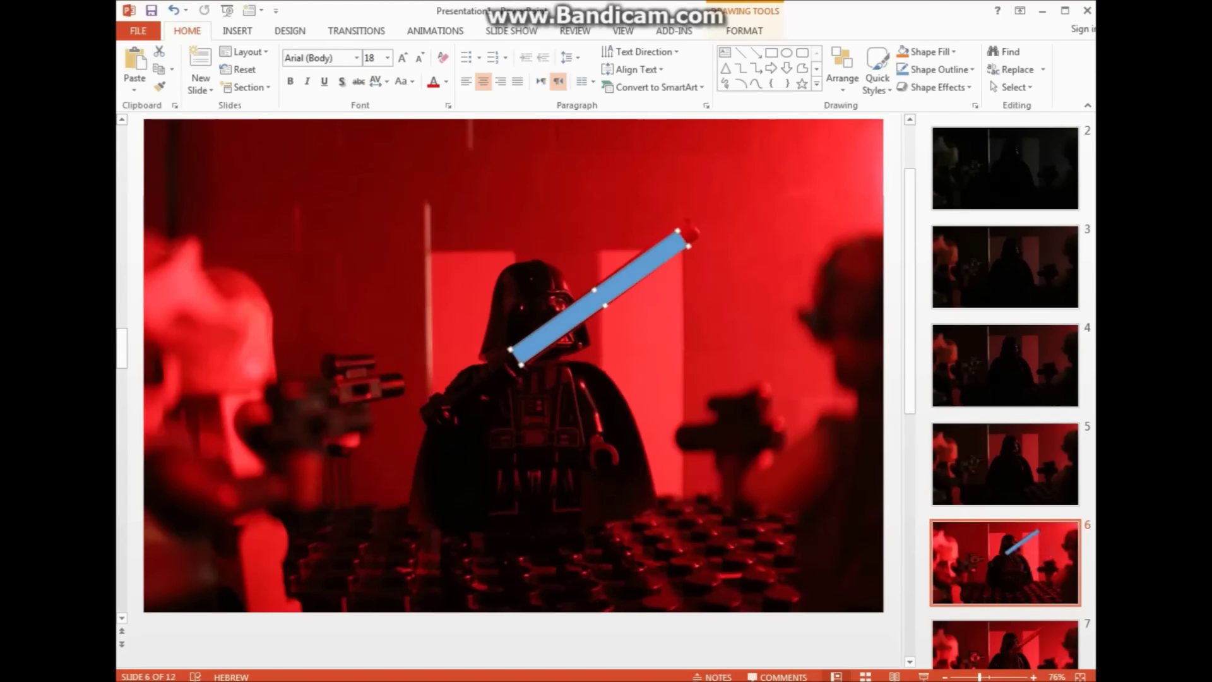
drag(683, 238, 691, 230)
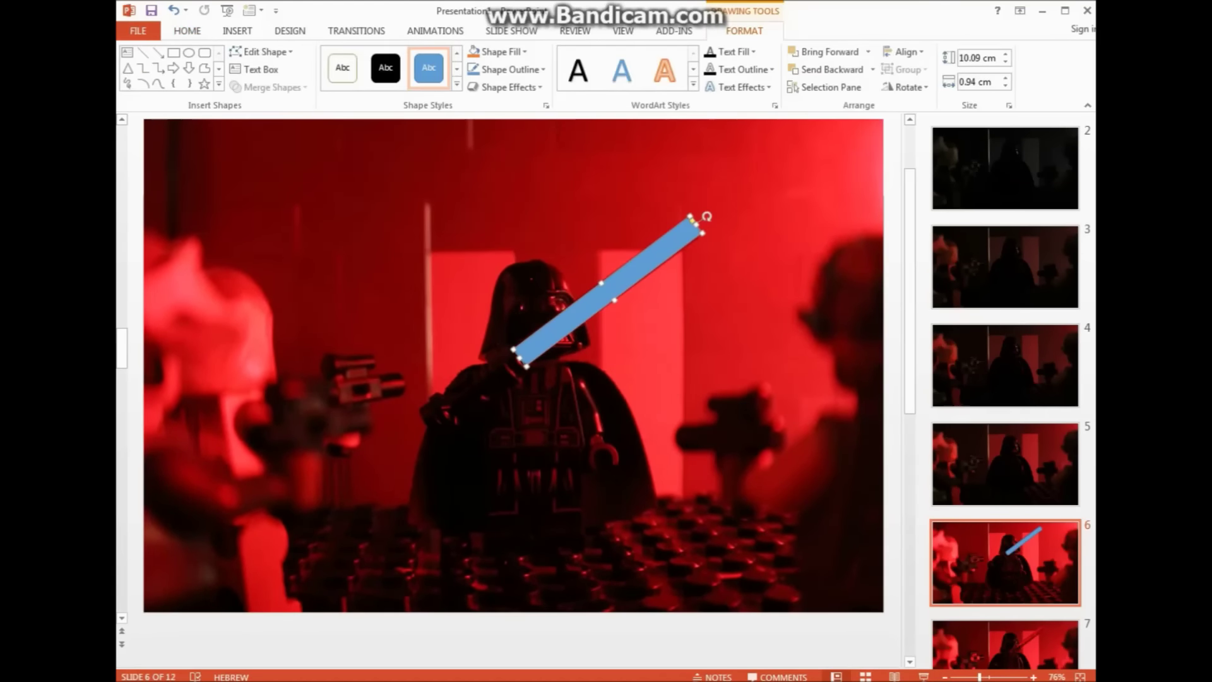
Fill the blade shape on slide 6 with white and set its outline to the standard red
click(499, 51)
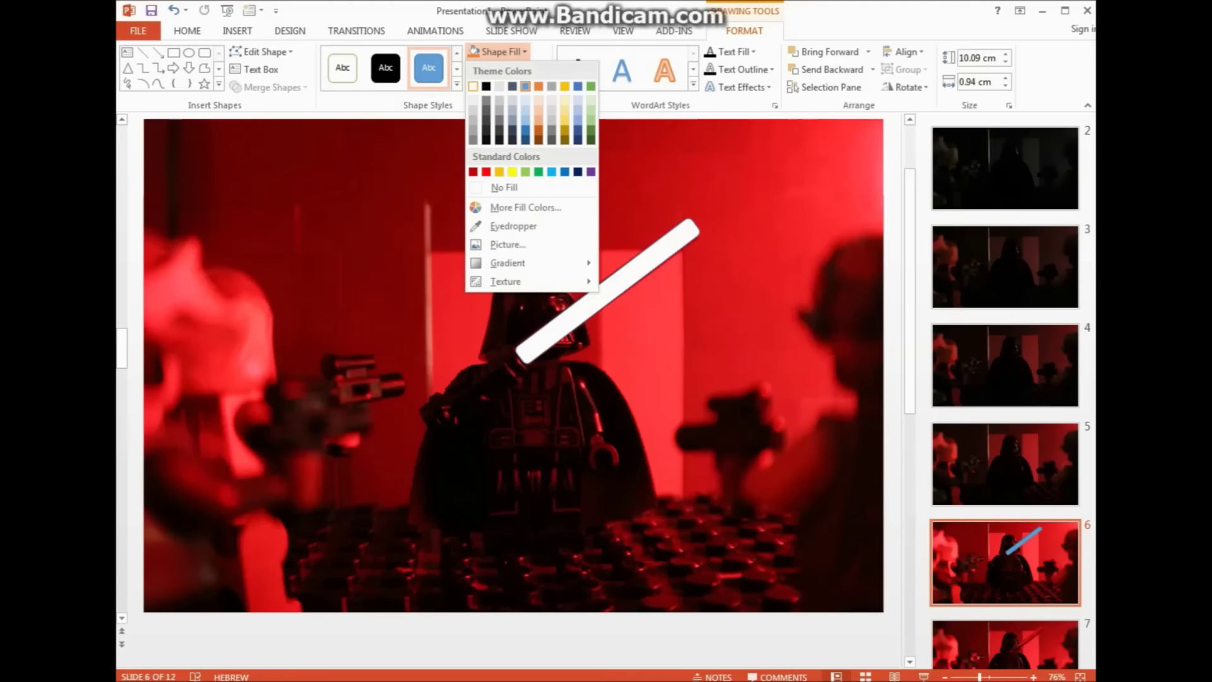
click(473, 86)
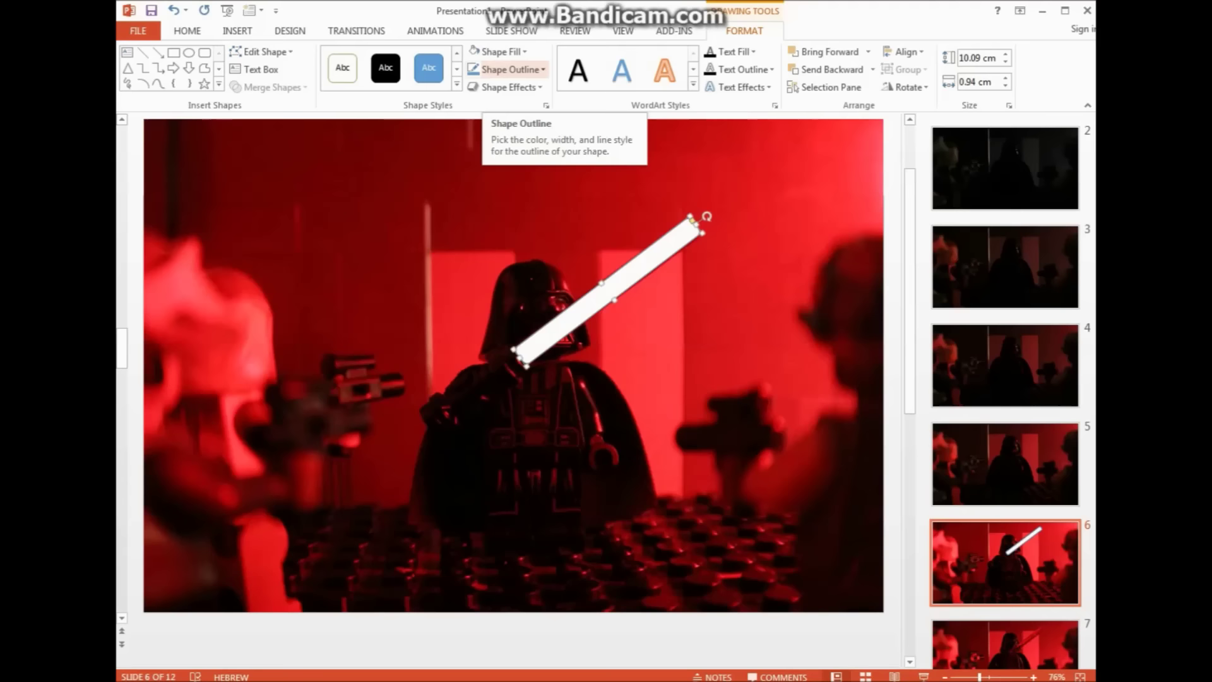
click(510, 69)
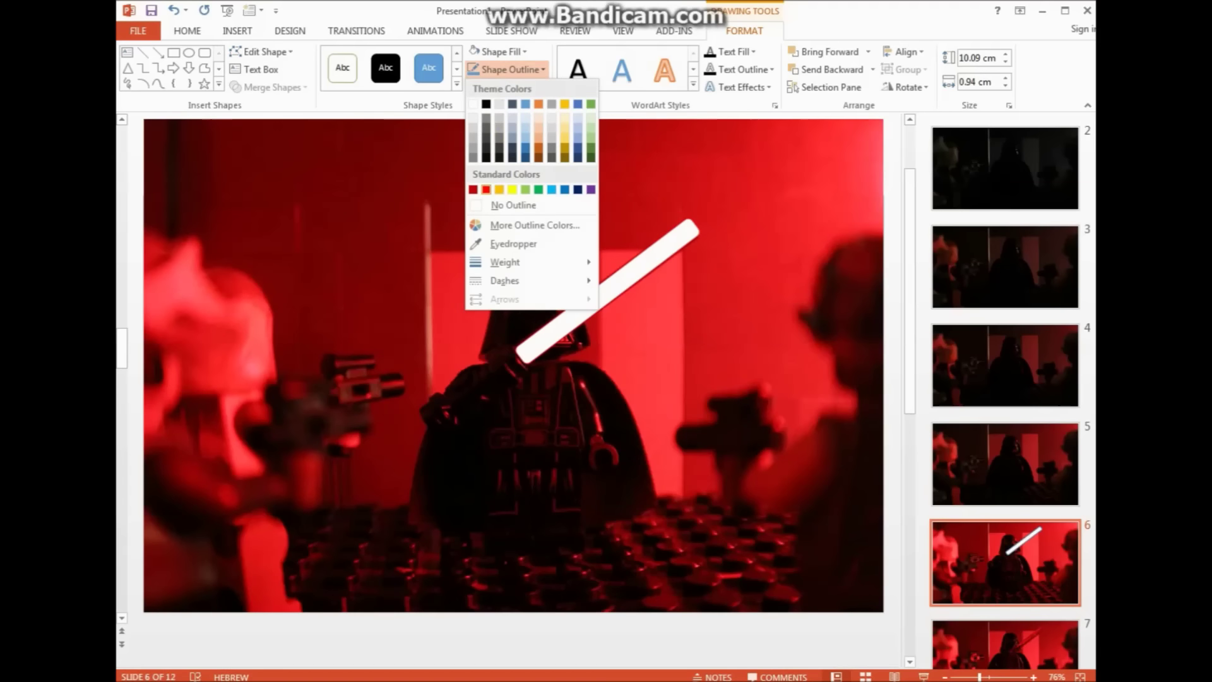
click(486, 189)
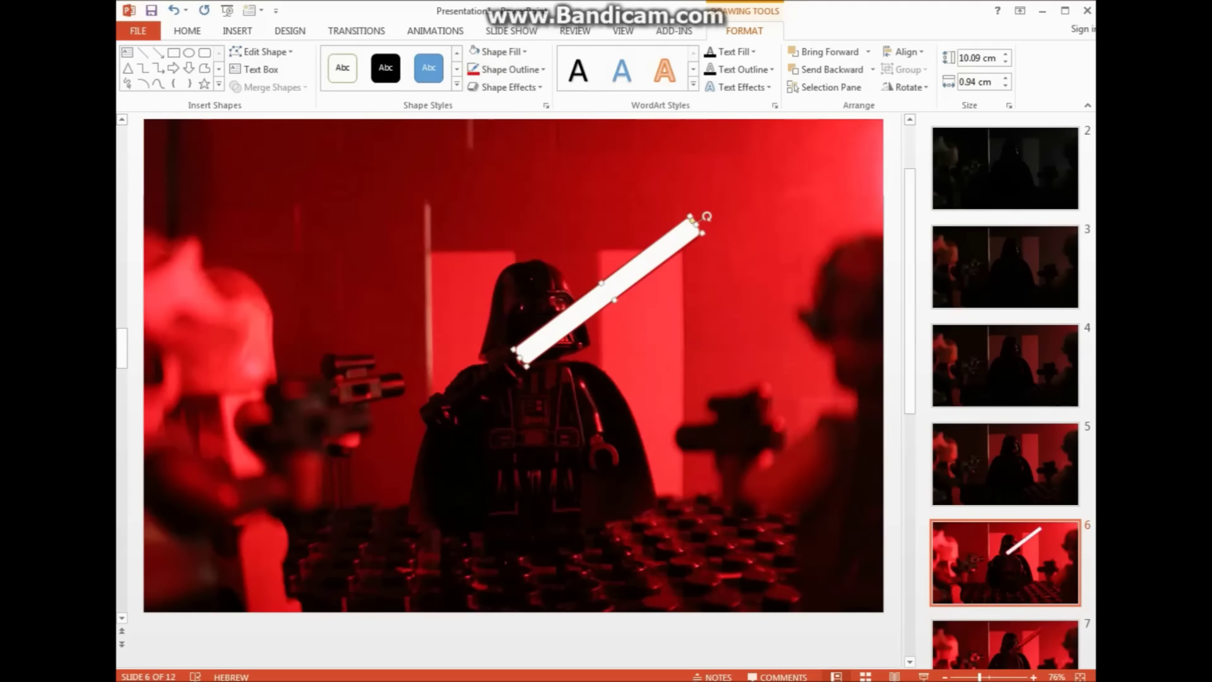
Add a glow in the standard red color to the blade shape on slide 6
click(379, 252)
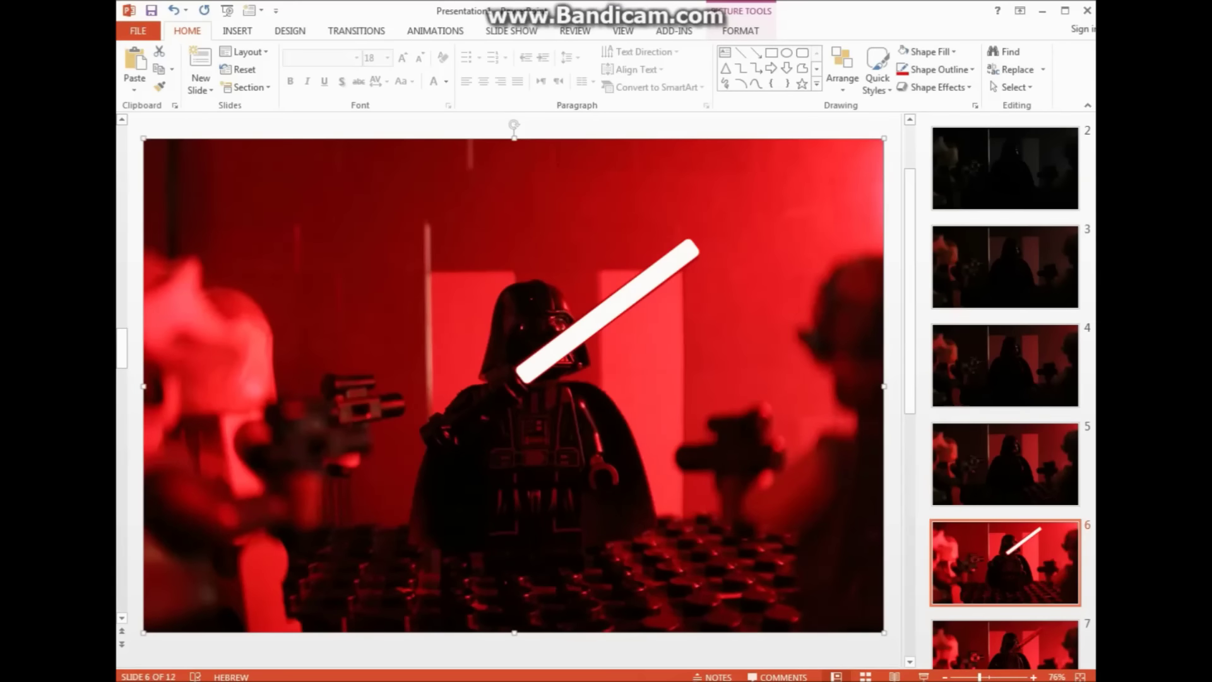
double_click(607, 310)
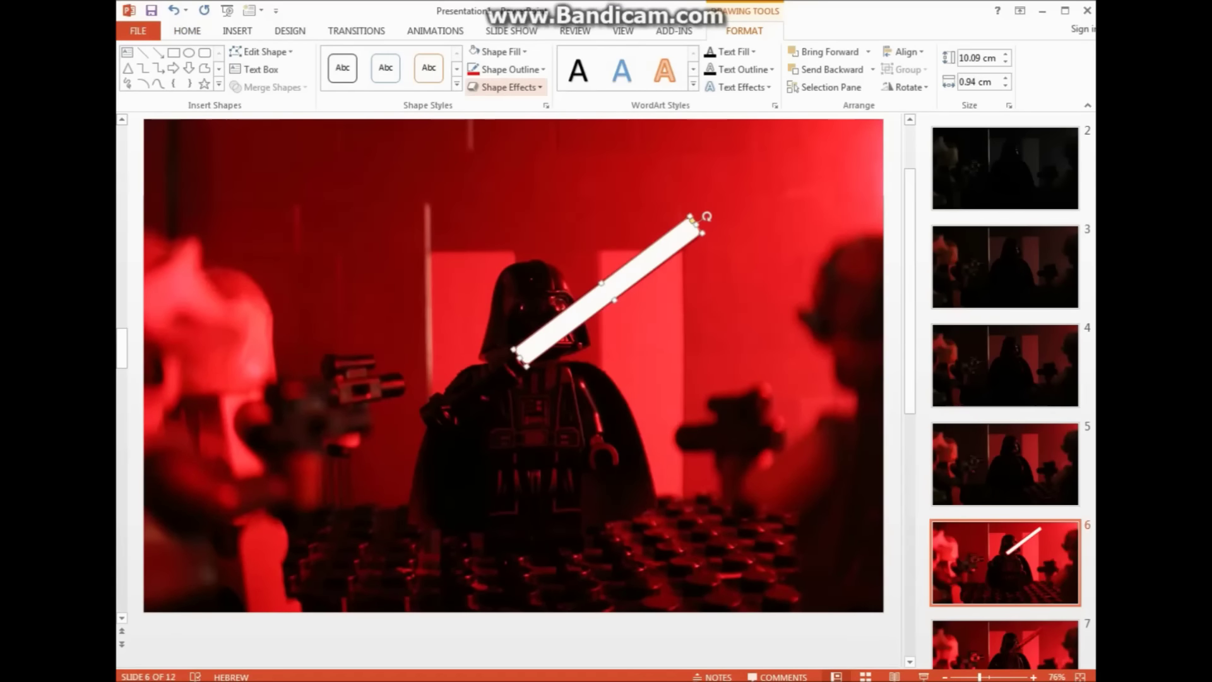
click(508, 87)
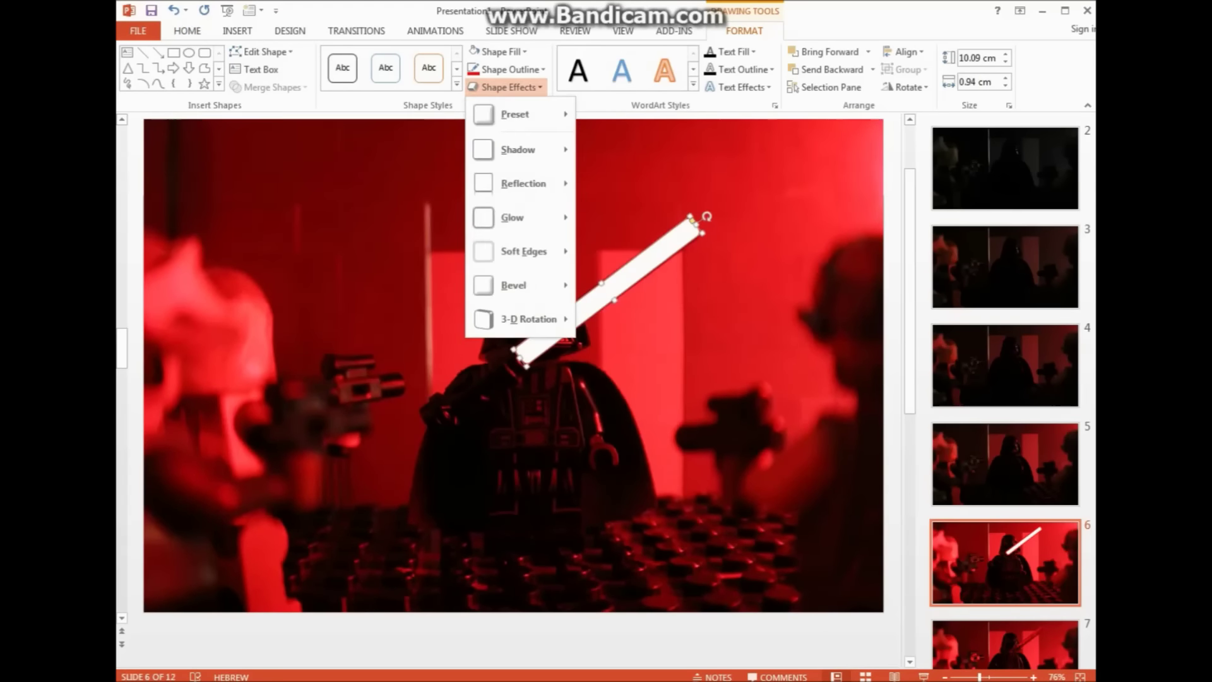
mouse_move(512, 217)
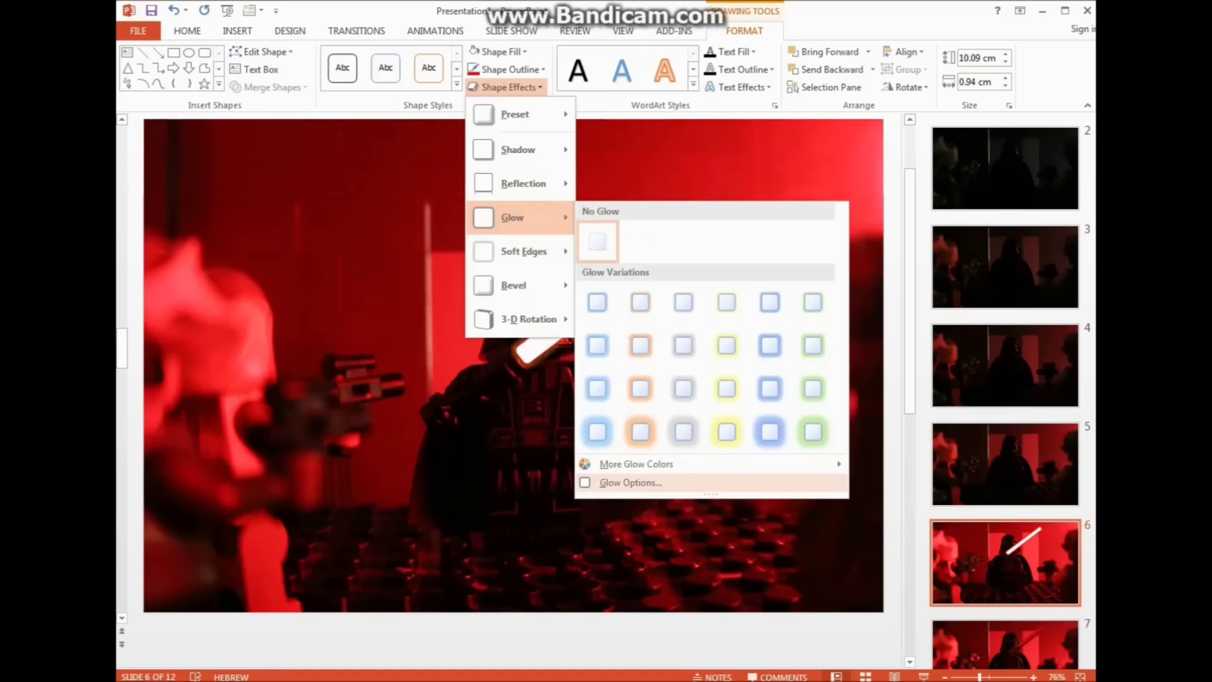
click(630, 482)
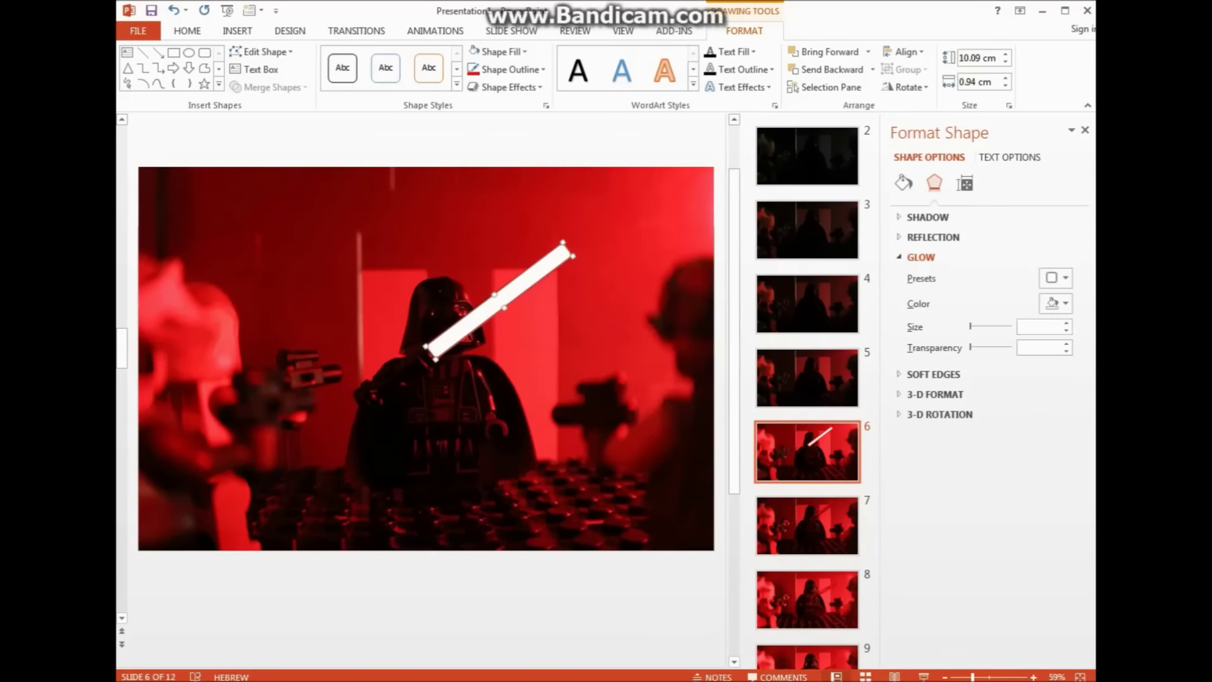
click(1054, 303)
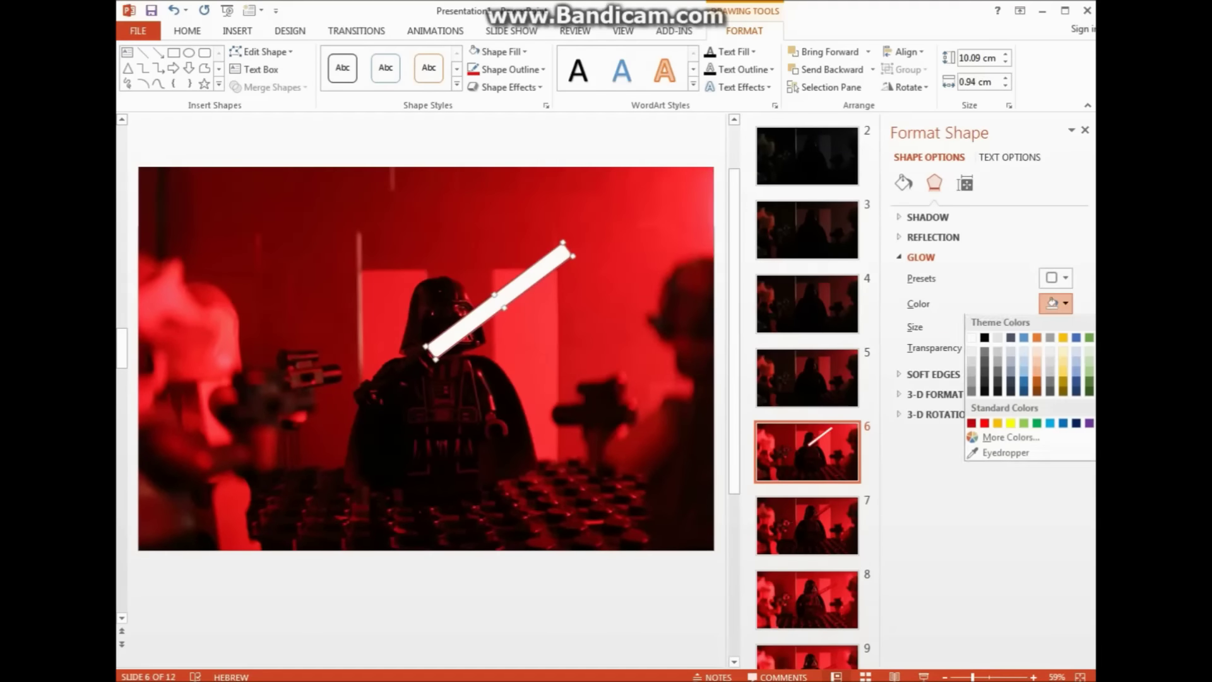
click(984, 424)
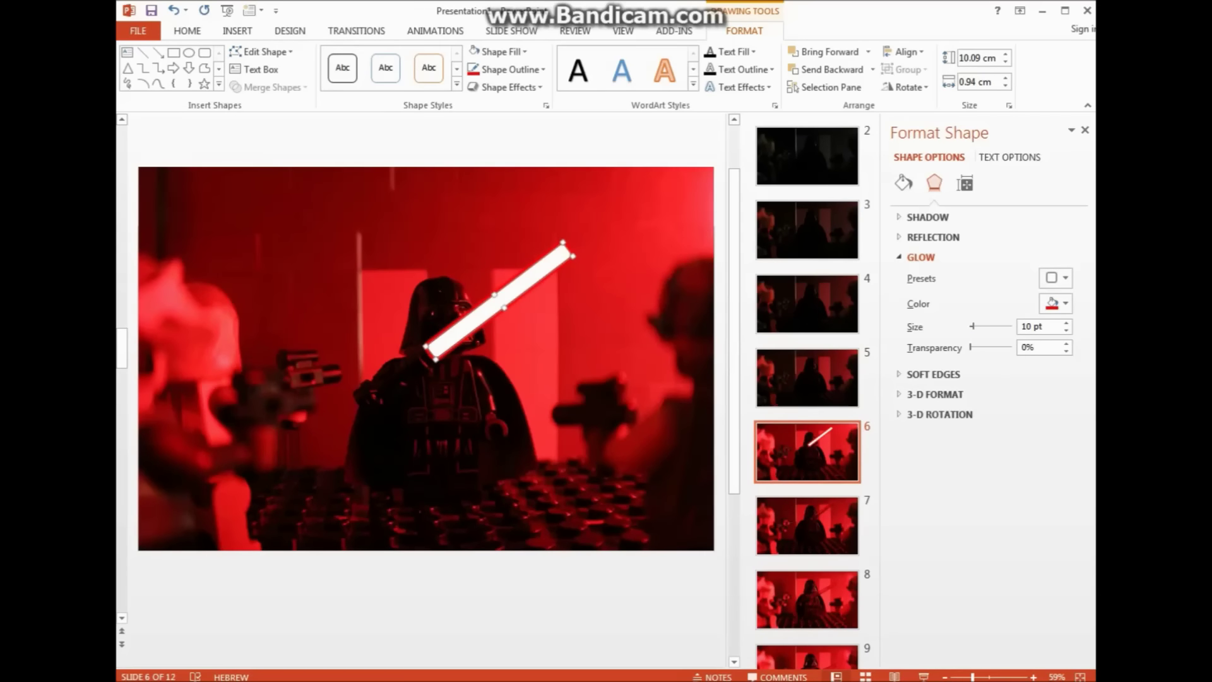
Increase the blade's glow size to 42 pt and adjust the glow transparency
mouse_move(972, 326)
mouse_down()
mouse_move(1006, 325)
mouse_move(981, 326)
mouse_up()
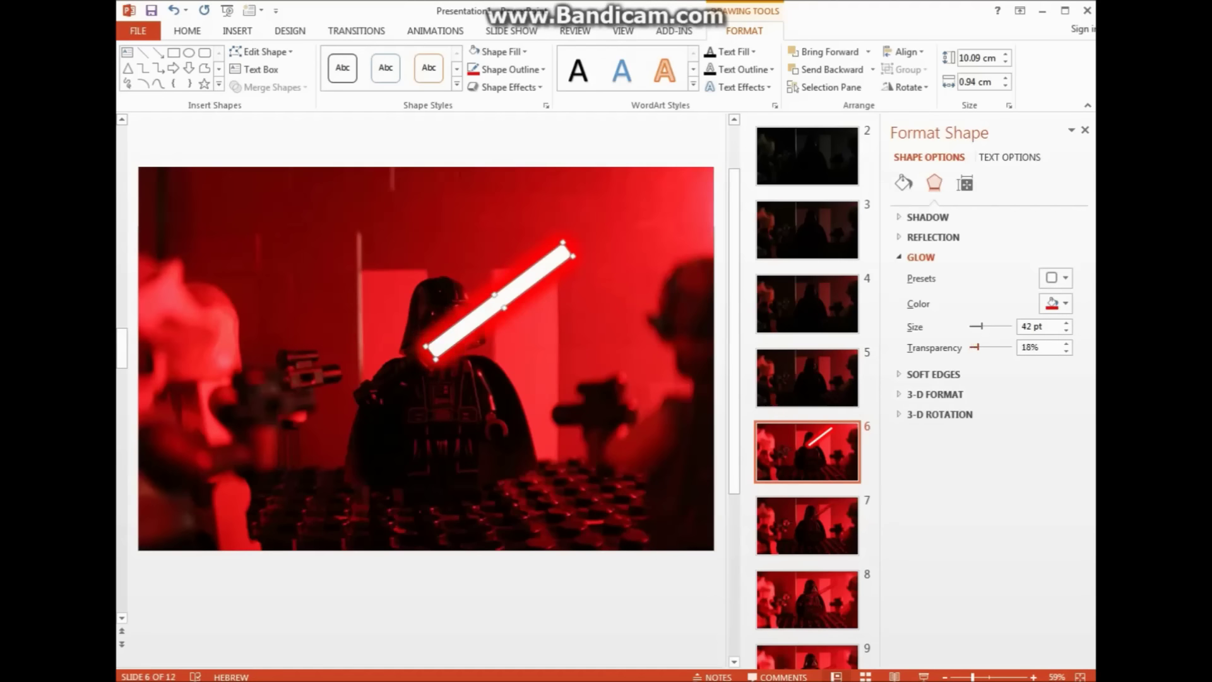
mouse_move(980, 348)
mouse_down()
mouse_move(996, 347)
mouse_move(980, 347)
mouse_up()
drag(973, 347, 970, 347)
click(1084, 129)
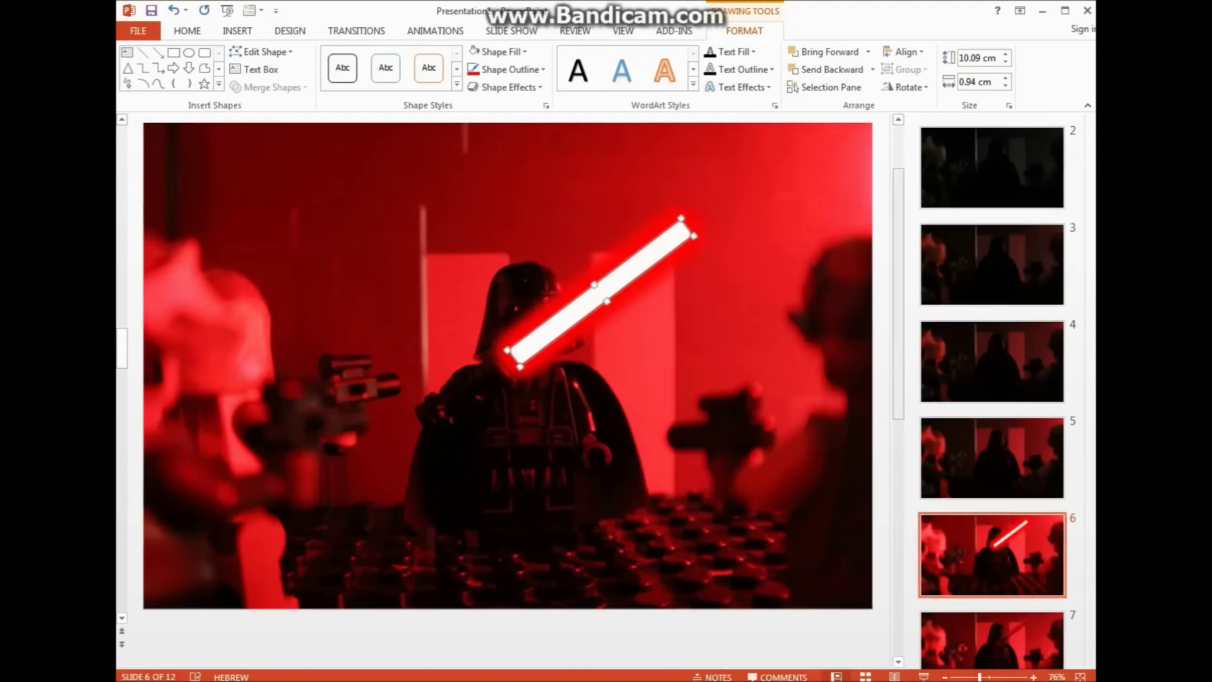
click(315, 284)
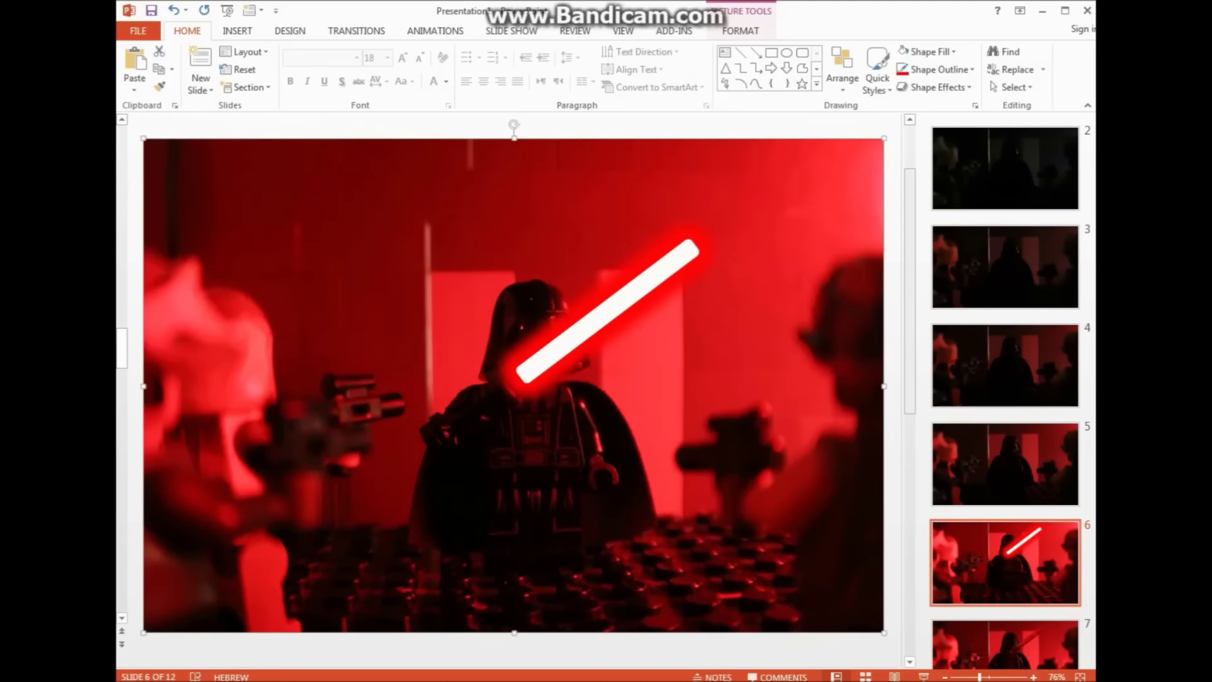
click(607, 311)
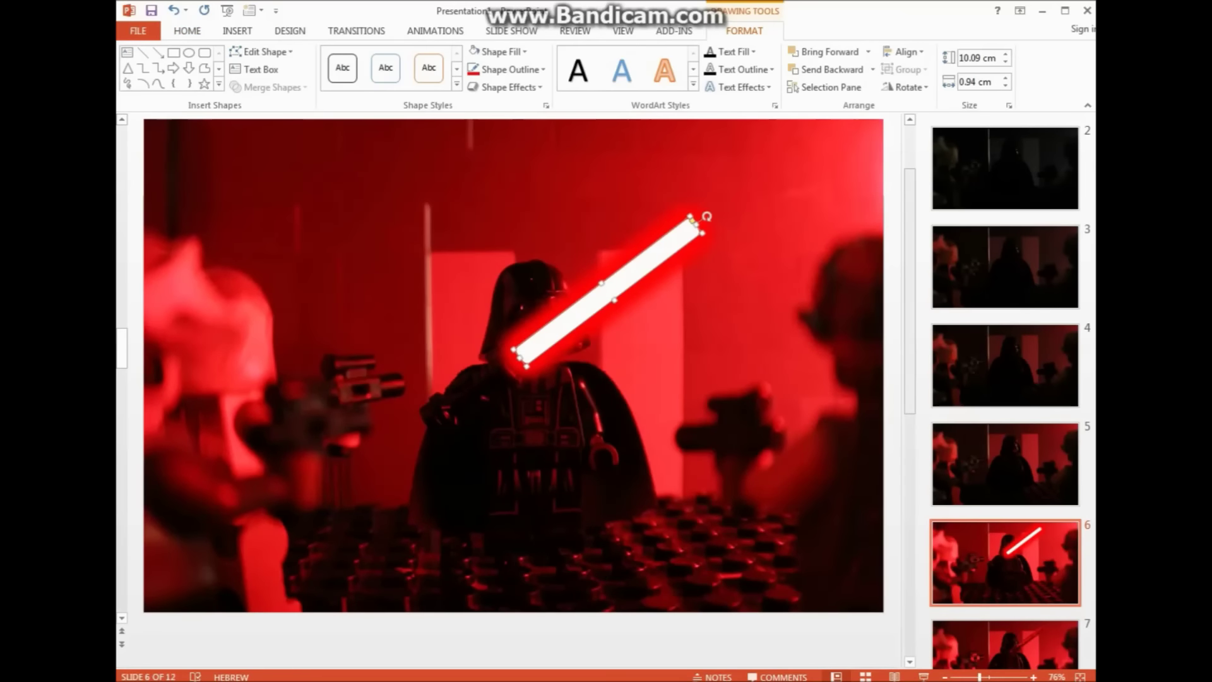
Copy the glowing blade from slide 6 and paste it onto slide 5
click(1010, 467)
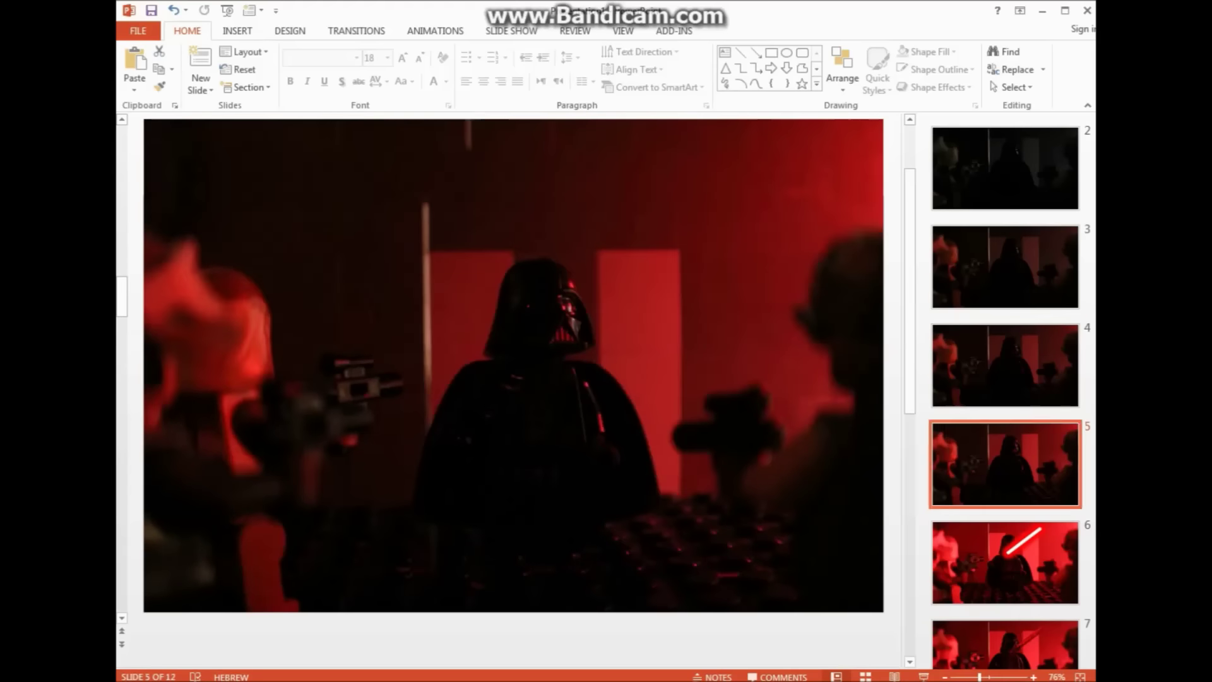
click(1005, 561)
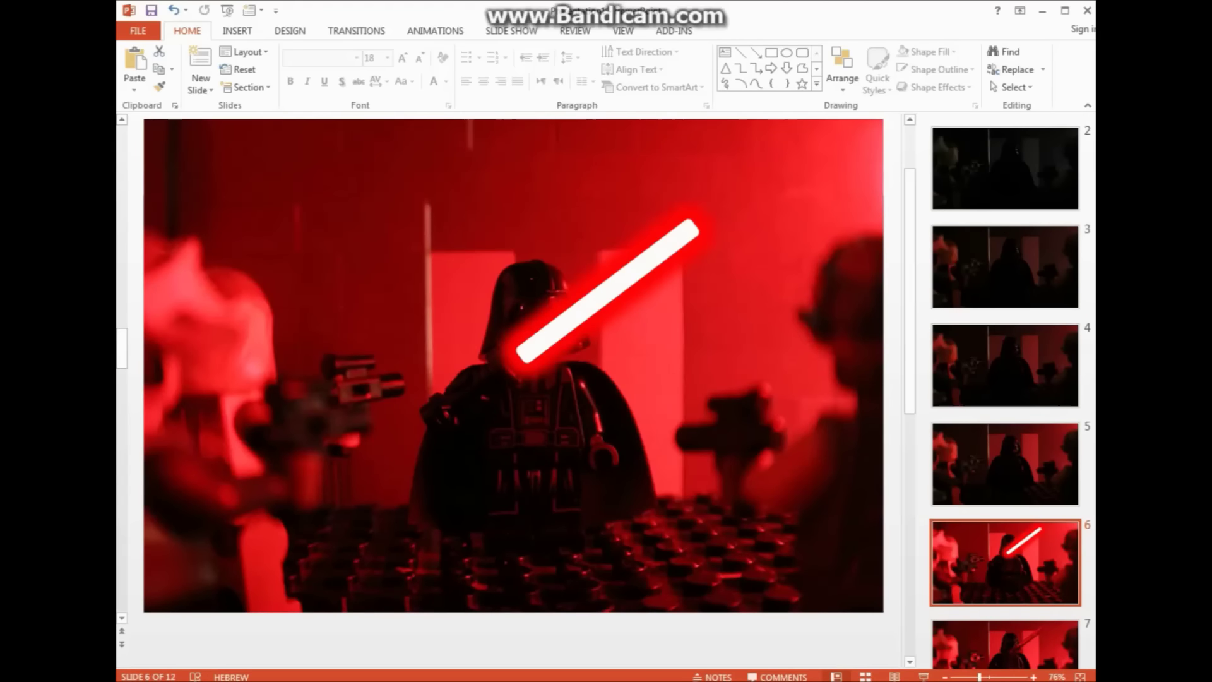
right_click(648, 261)
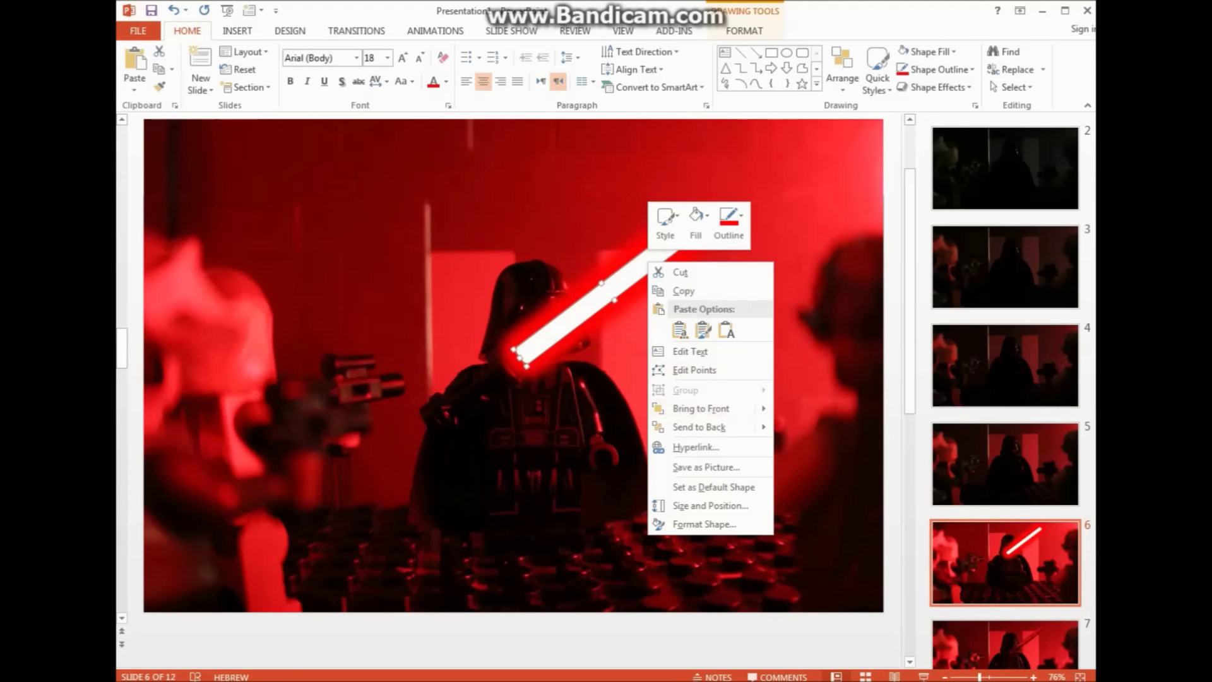
click(683, 290)
click(1005, 464)
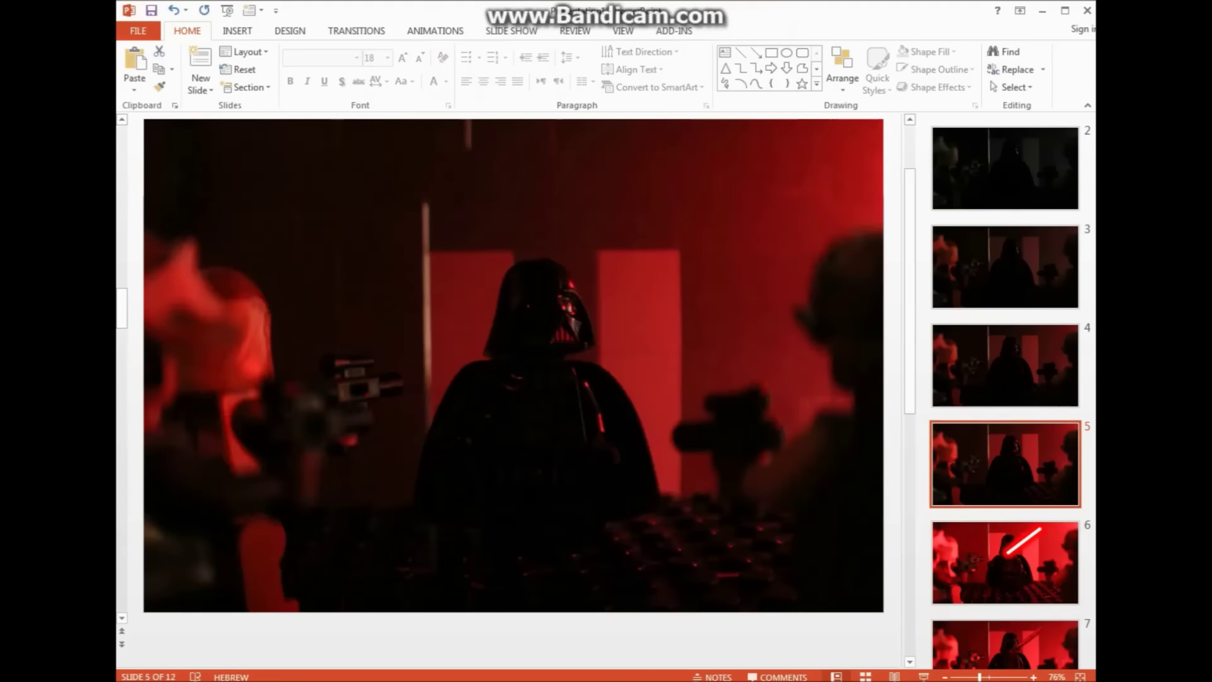
right_click(759, 488)
click(791, 518)
key(ctrl+v)
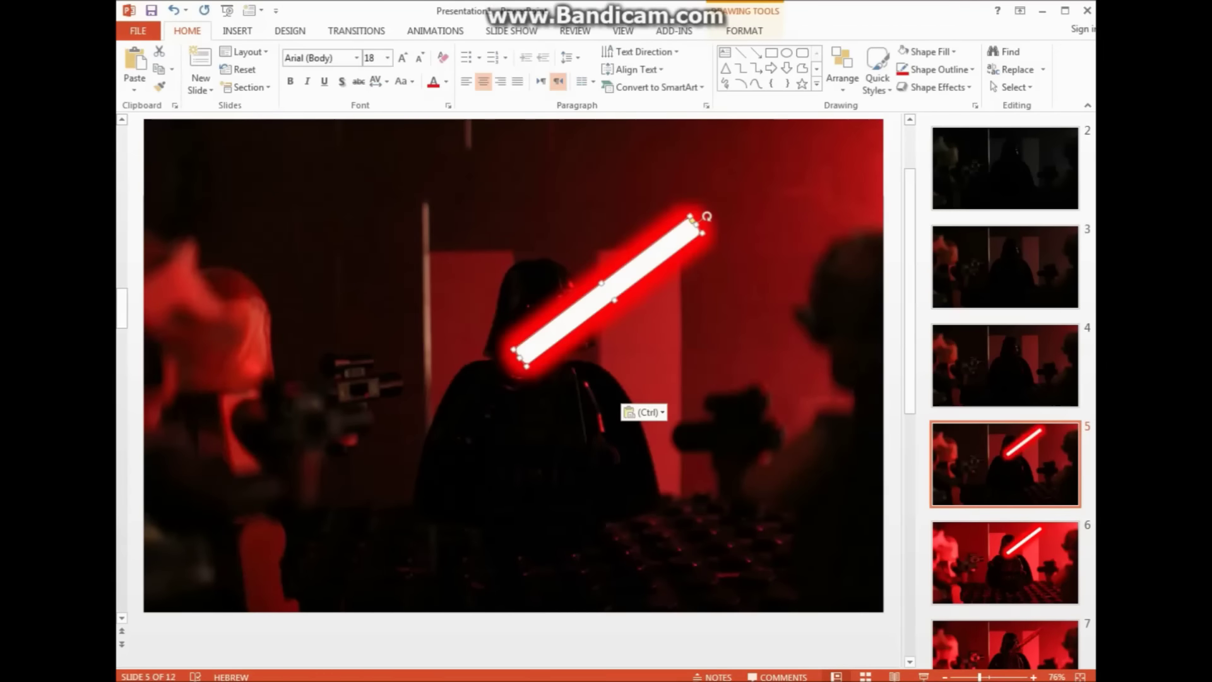
Rotate the blade on slide 5 to a steeper angle, shift it toward the figure's hand and shorten it from the tip
drag(707, 216, 680, 191)
drag(605, 287, 571, 278)
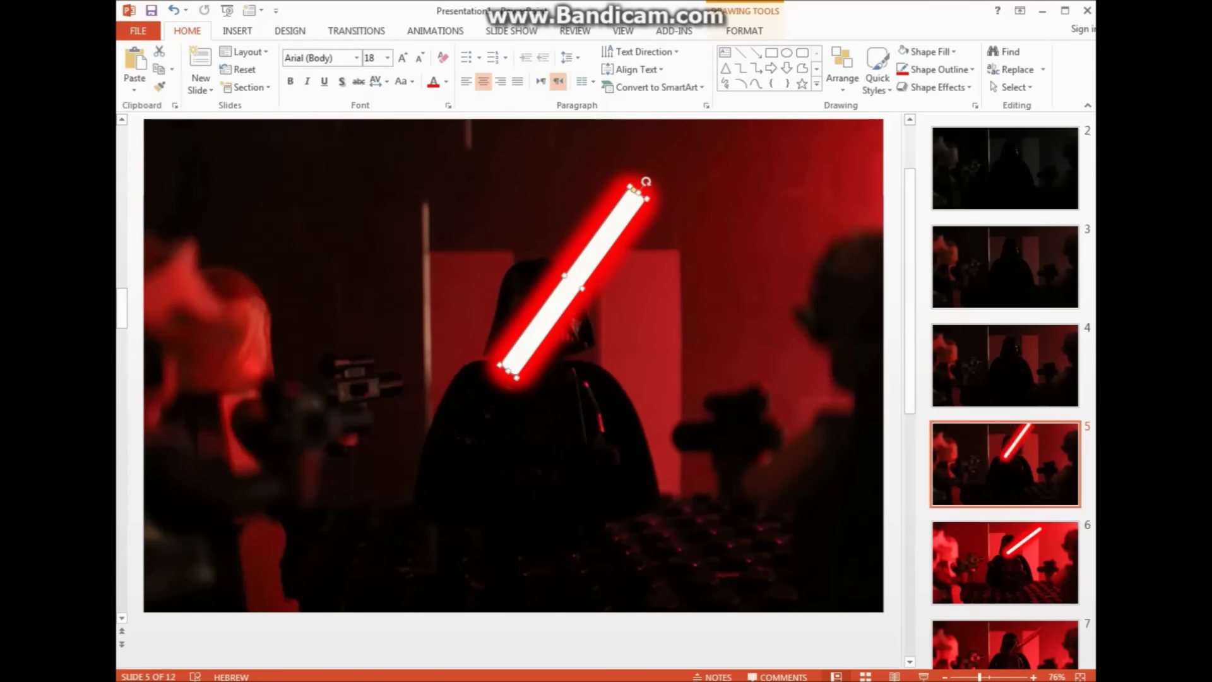
drag(638, 193, 607, 235)
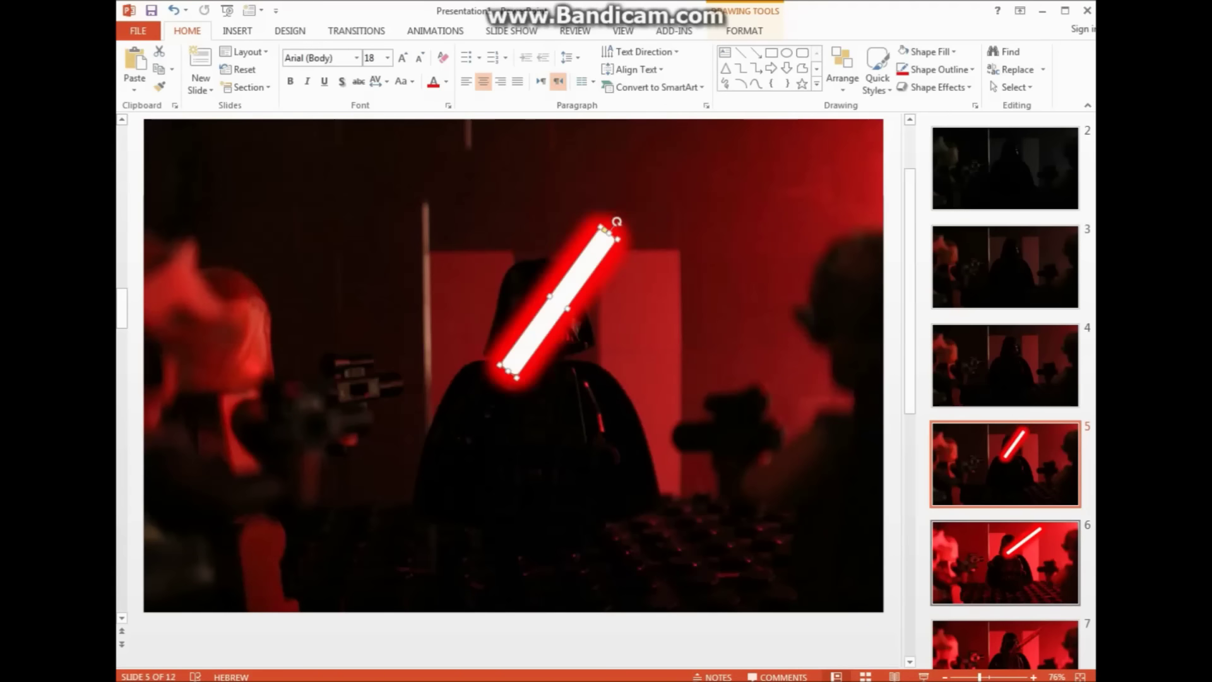
click(1005, 562)
click(1004, 464)
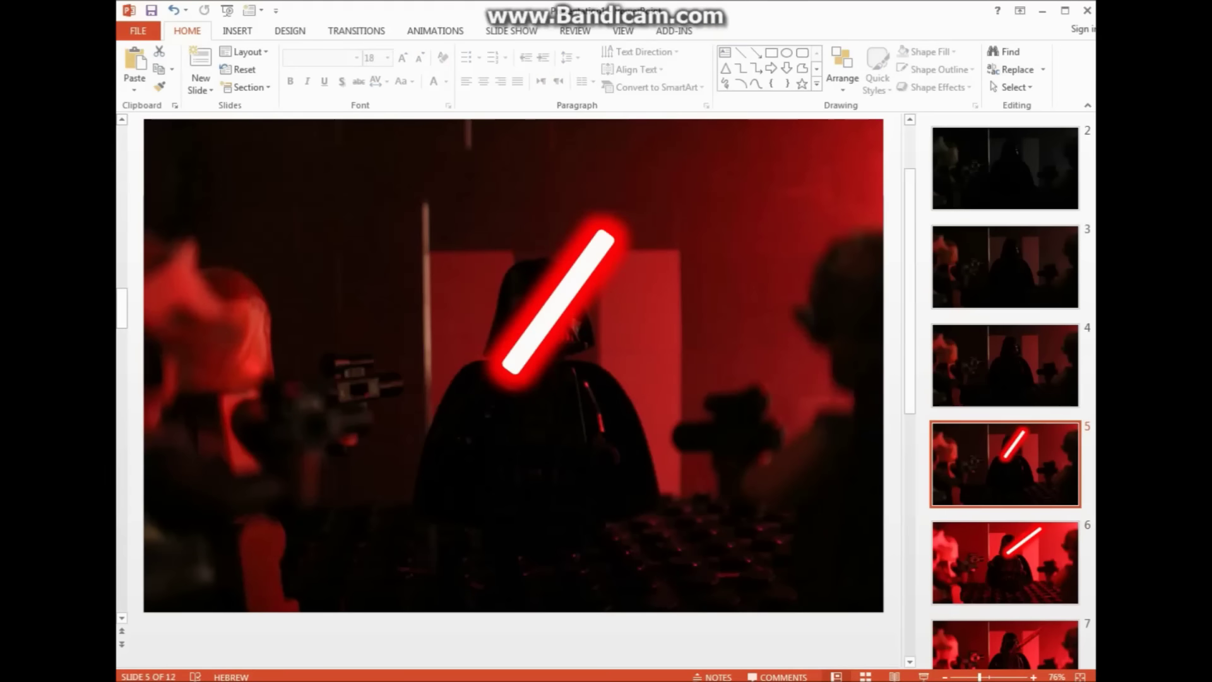
Copy the blade from slide 5 onto slide 4 and shorten it further from the tip
click(574, 282)
right_click(574, 282)
key(Escape)
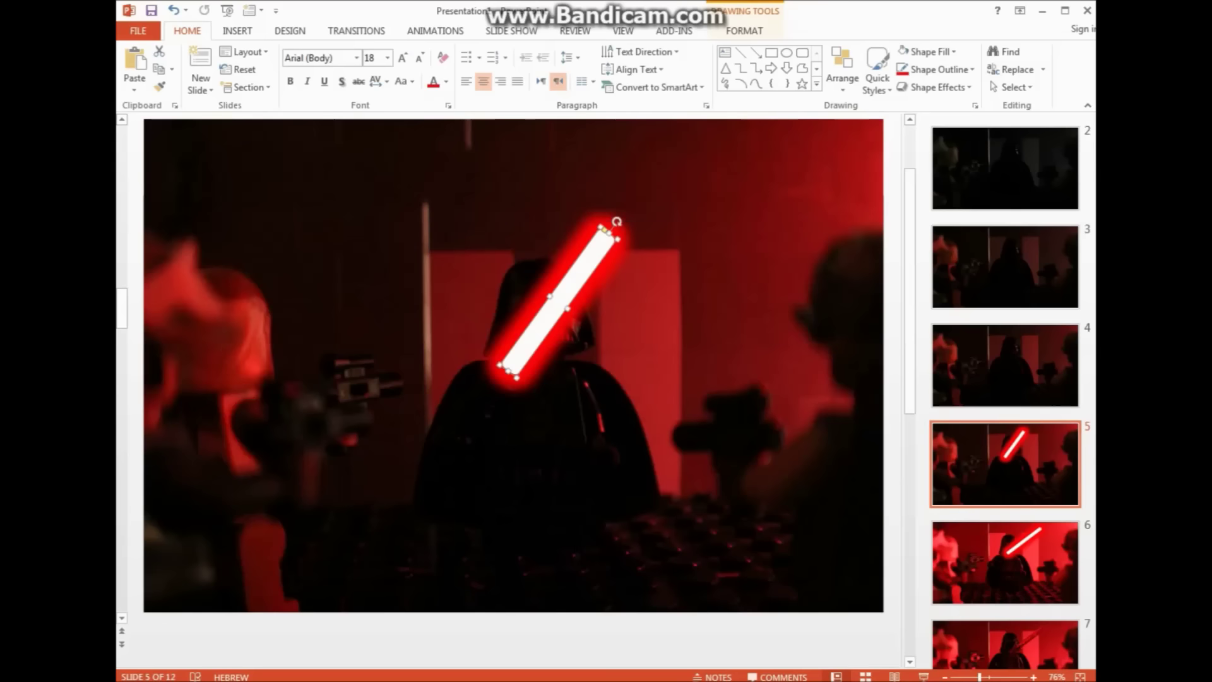
click(1005, 365)
right_click(756, 635)
click(787, 525)
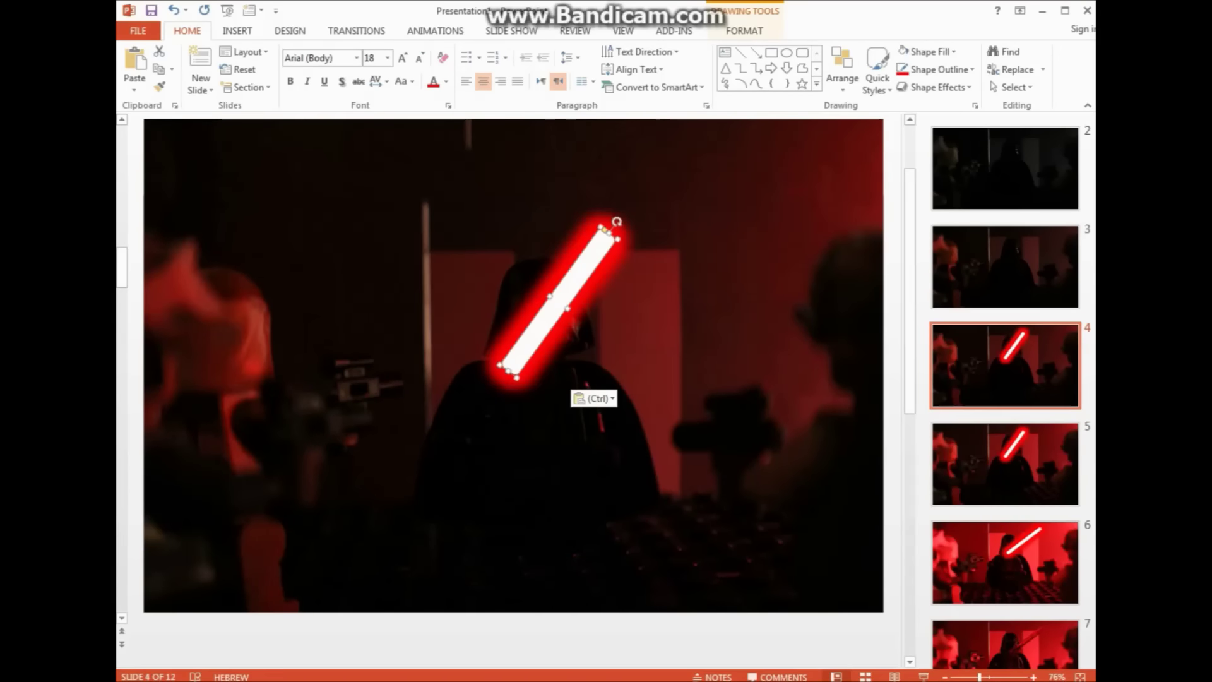
drag(607, 231, 579, 271)
Copy the shortened blade from slide 4 onto slide 3 and reduce it to a short stub
right_click(570, 294)
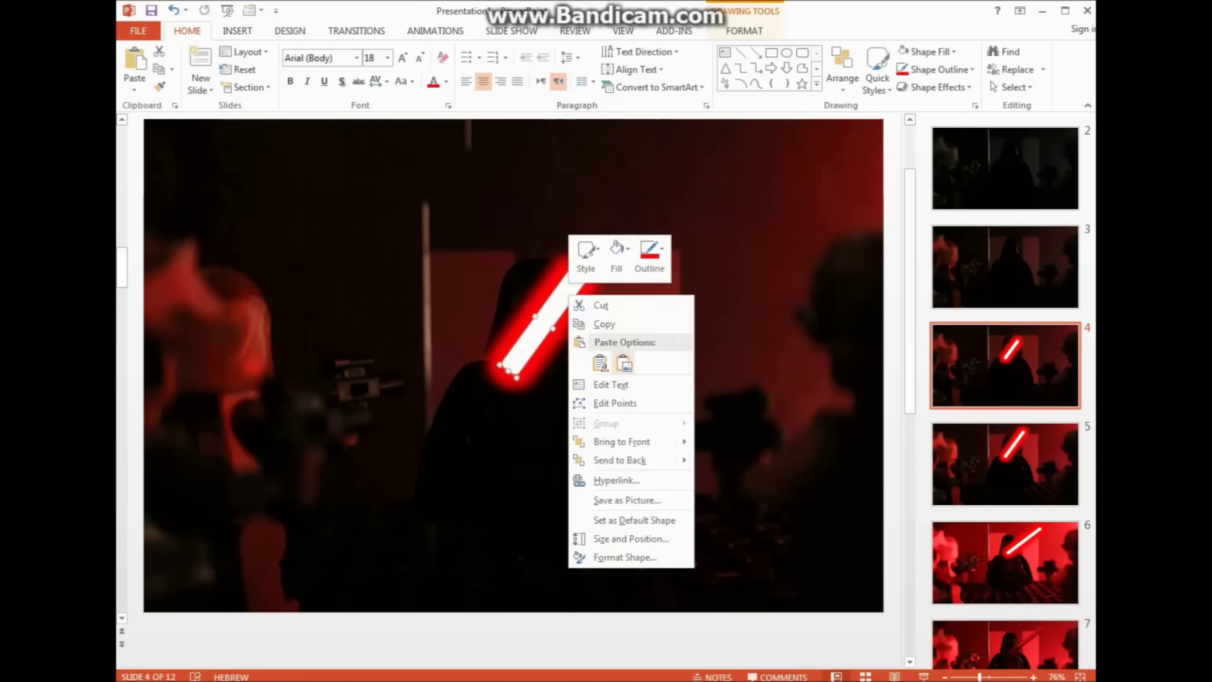
click(604, 324)
click(1005, 266)
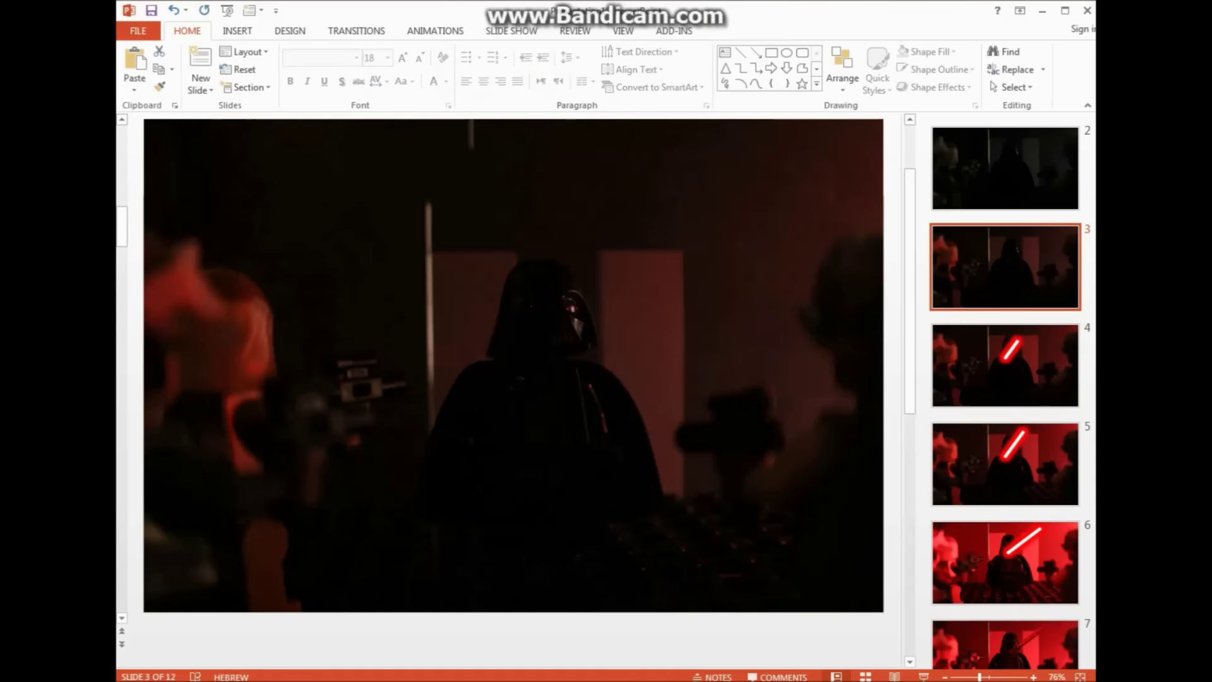
right_click(675, 497)
click(706, 526)
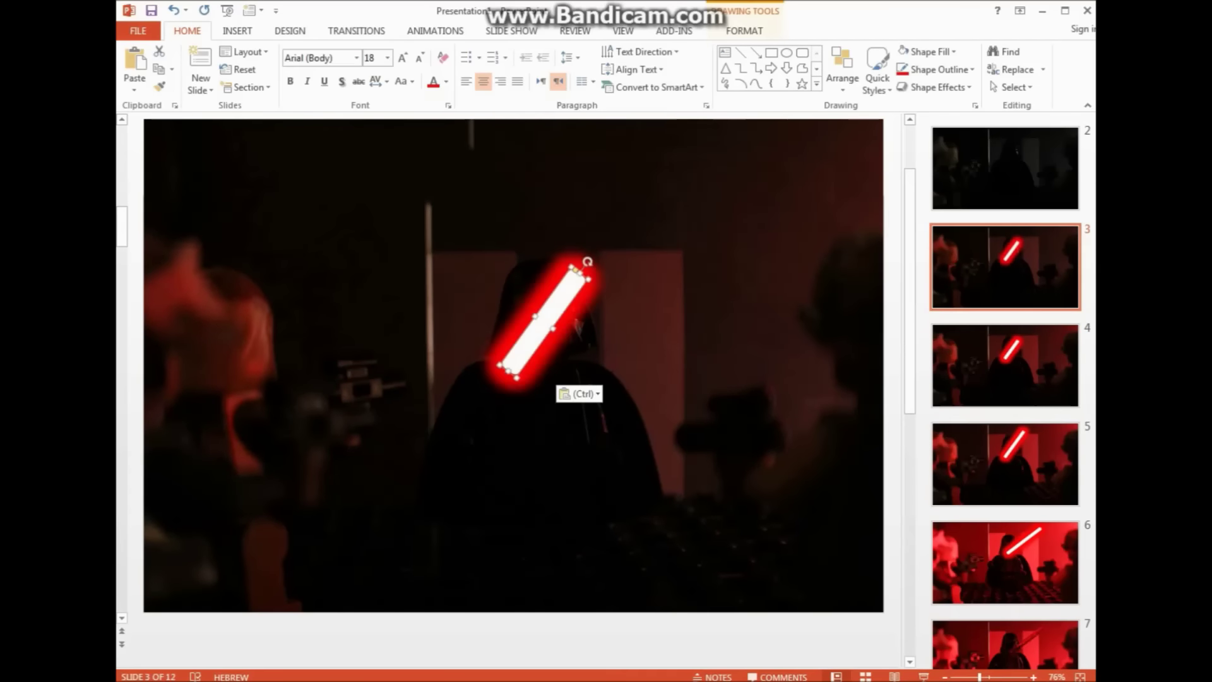
drag(580, 273, 536, 330)
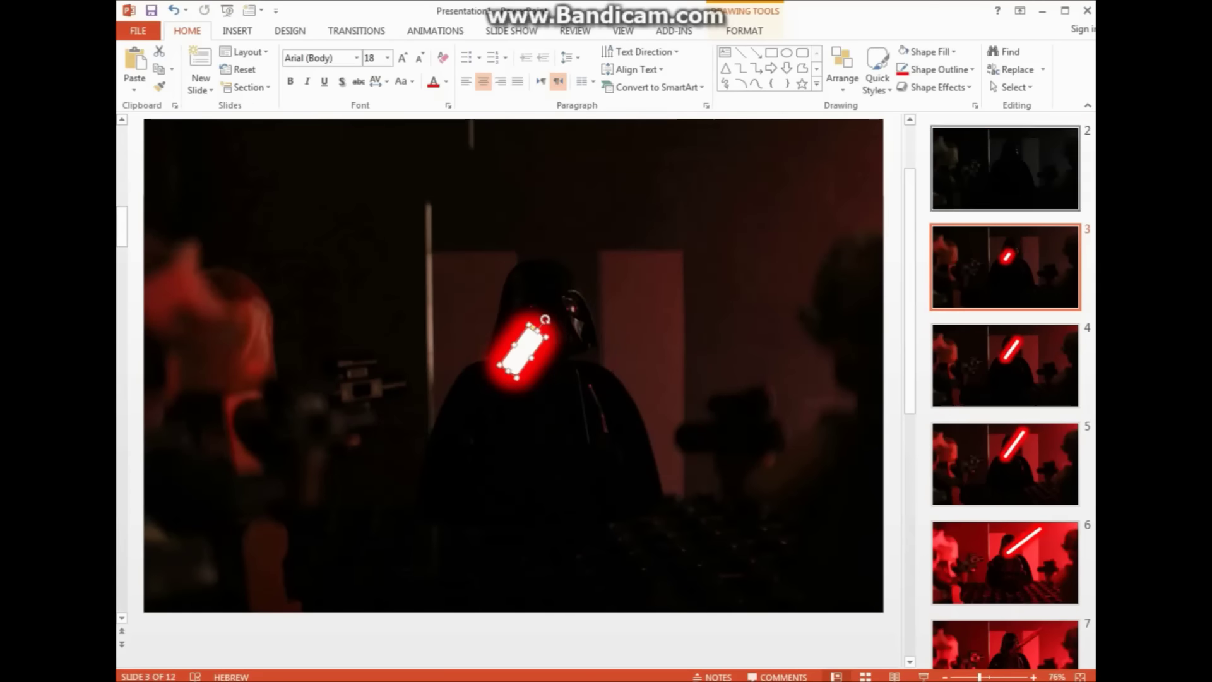
Paste the blade onto slide 2, move it slightly right and shrink it to a small glowing spot
click(1005, 168)
right_click(709, 487)
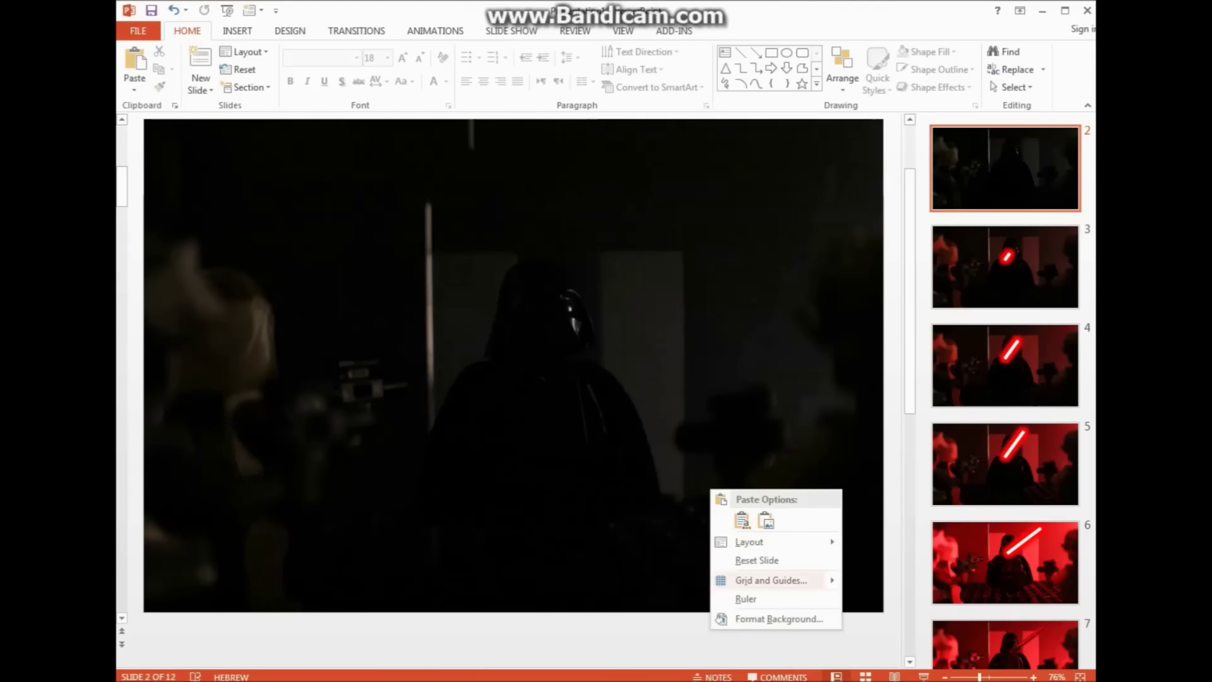
click(740, 517)
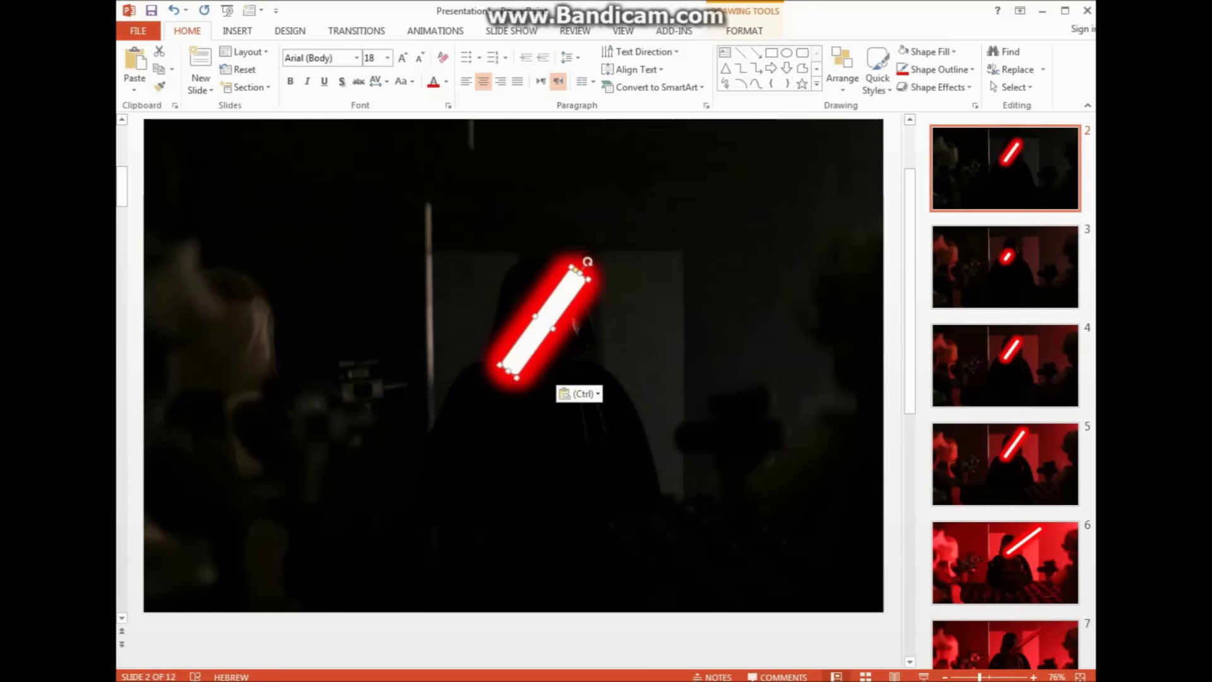
drag(544, 322, 576, 321)
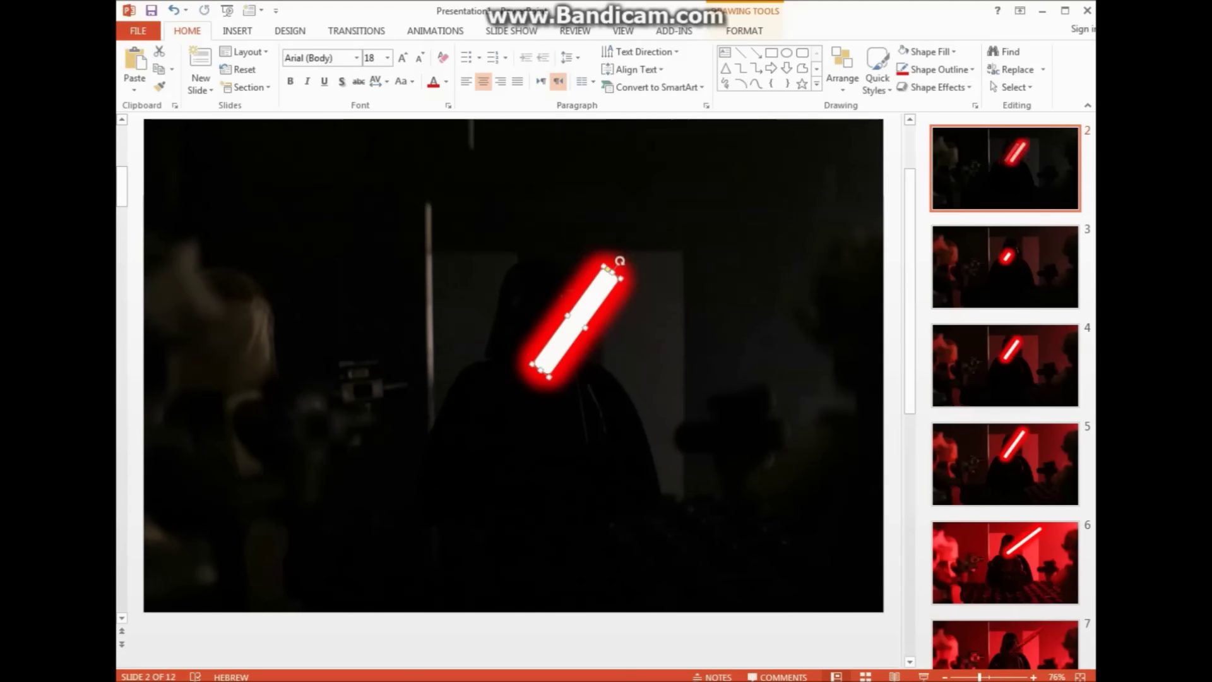
drag(612, 272, 565, 335)
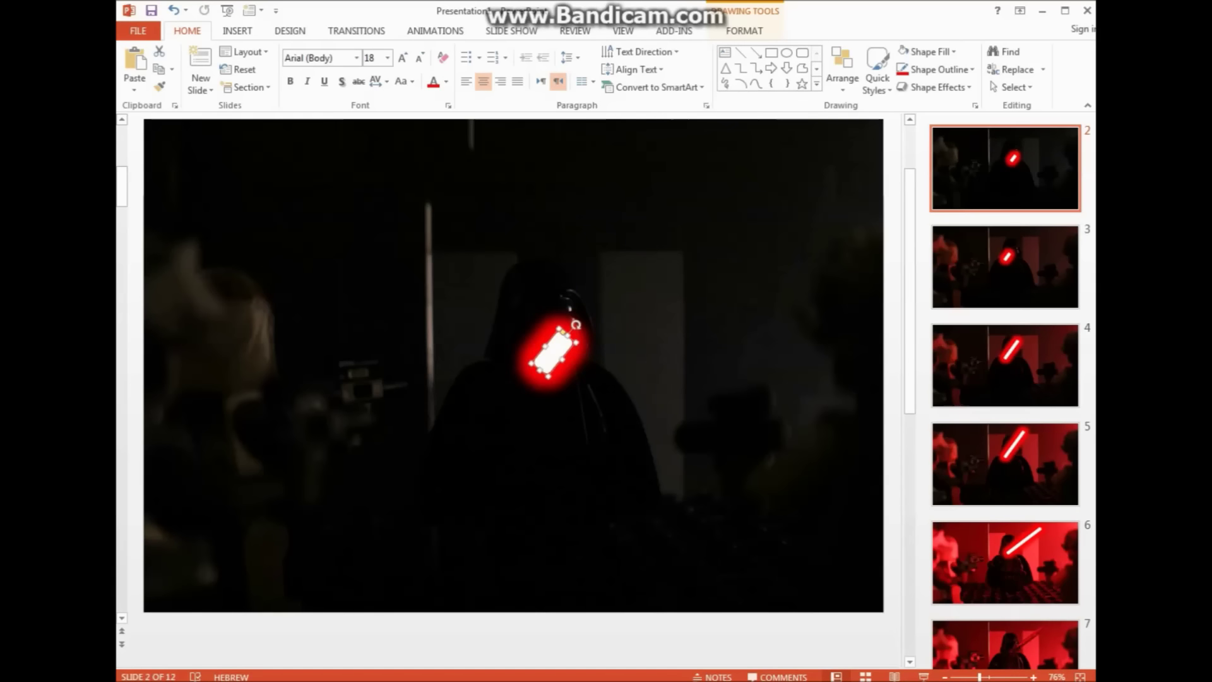
drag(566, 335, 551, 356)
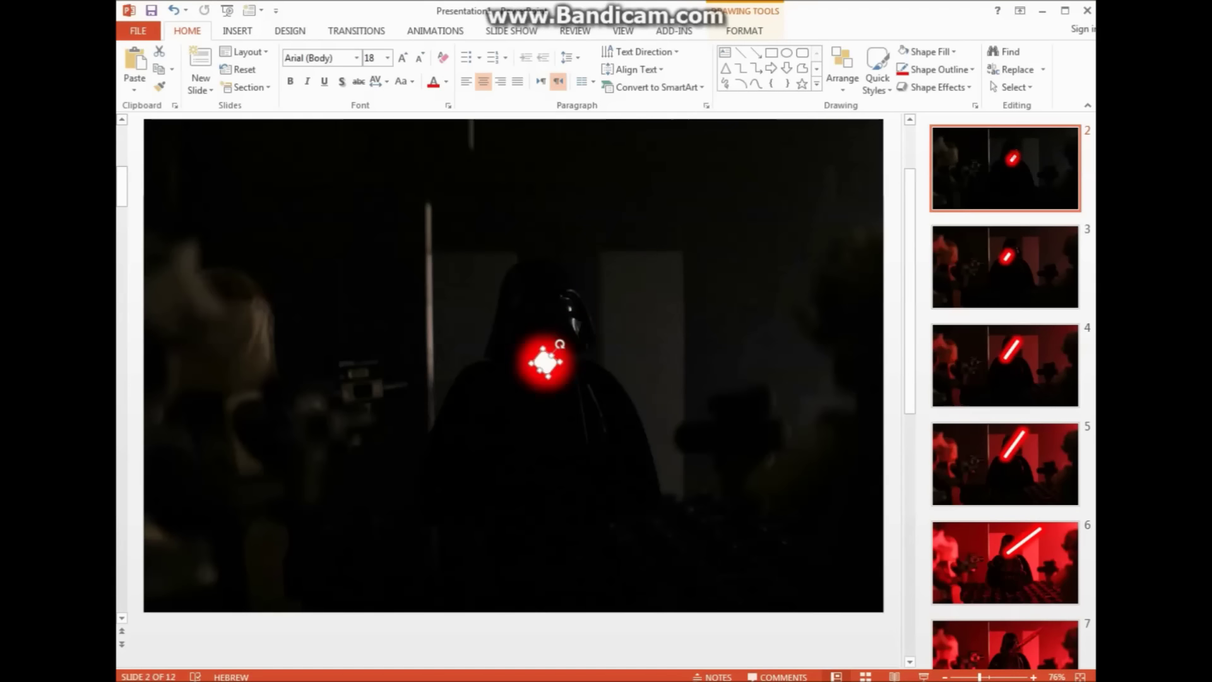
Step through slides 1 to 6 to review how the lightsaber blade extends
scroll(1005, 331, up, 1)
click(1004, 166)
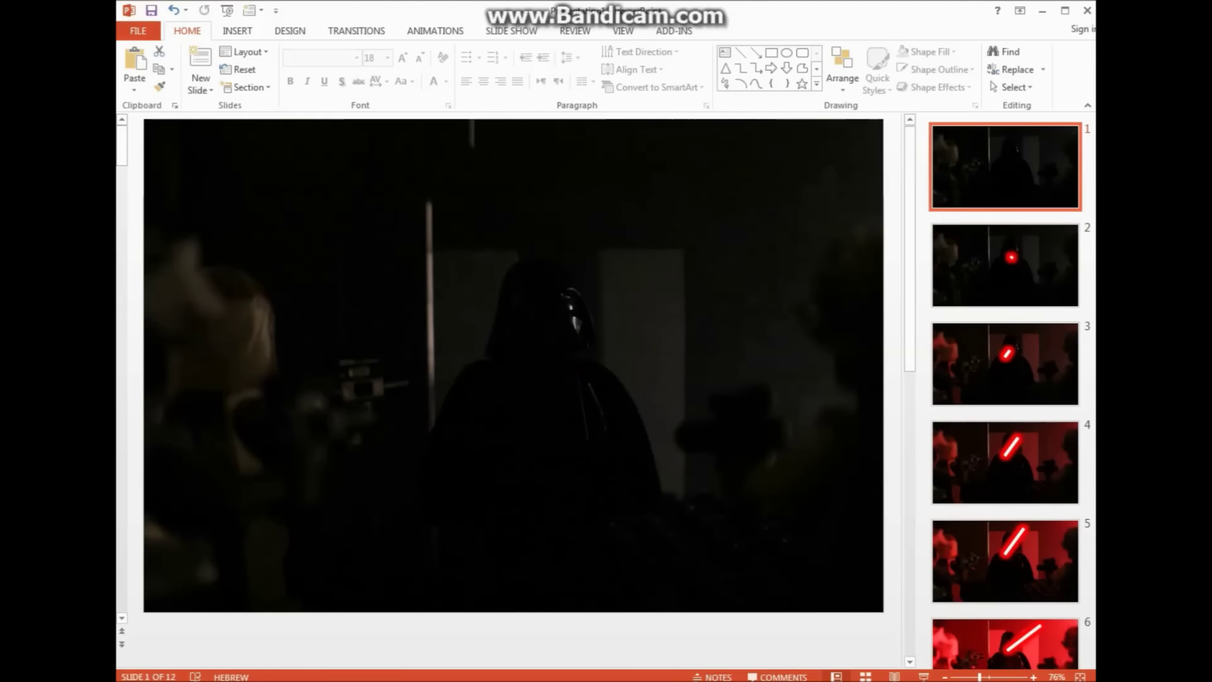
key(Page_Down)
key(Page_Down)
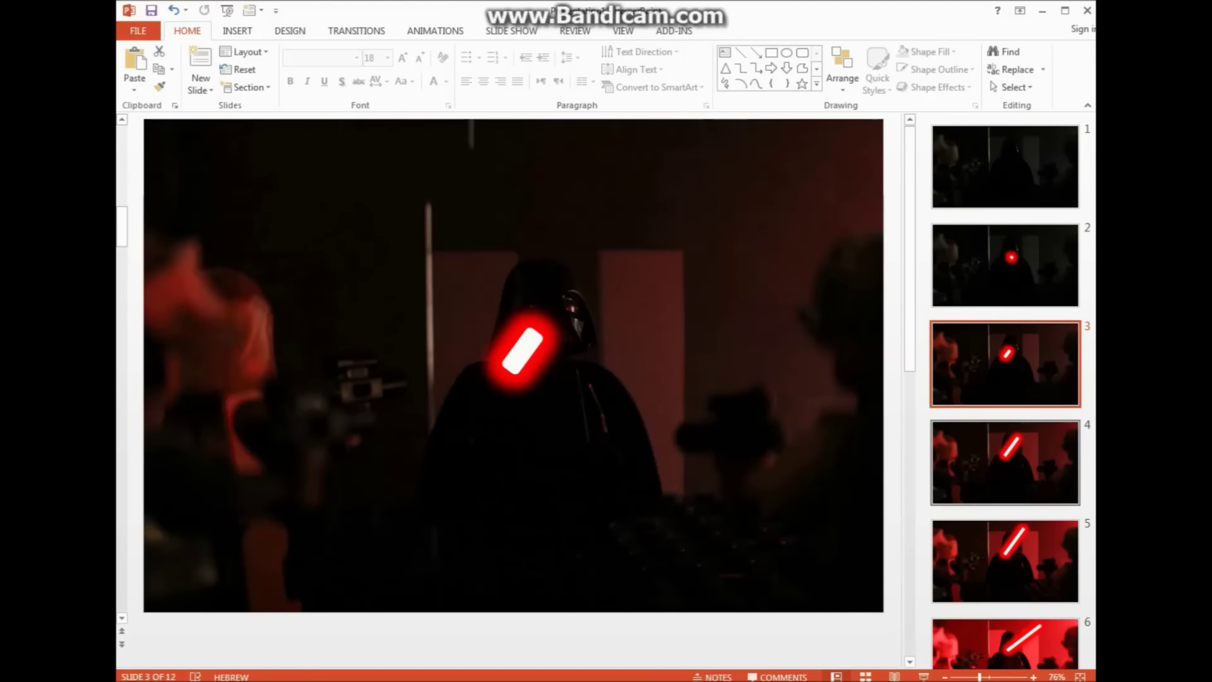
key(Page_Down)
key(Page_Down)
key(Page_Down)
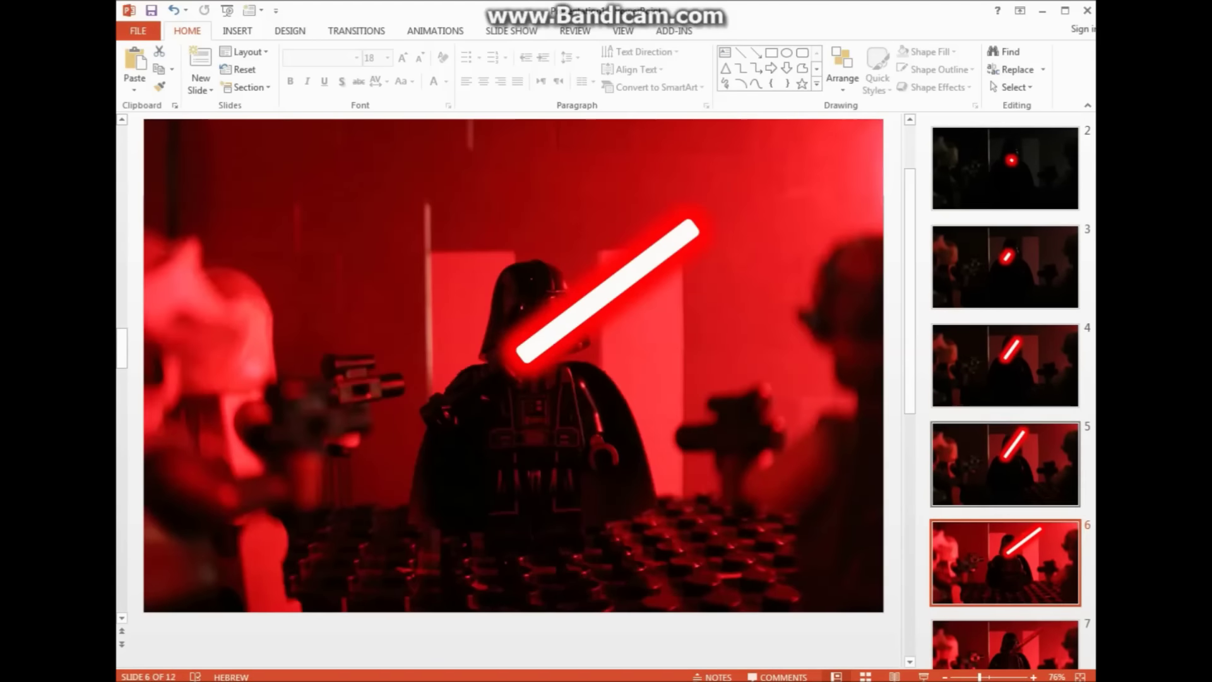
Copy the full-length glowing blade from slide 6 and paste it onto slide 7
right_click(611, 282)
click(638, 311)
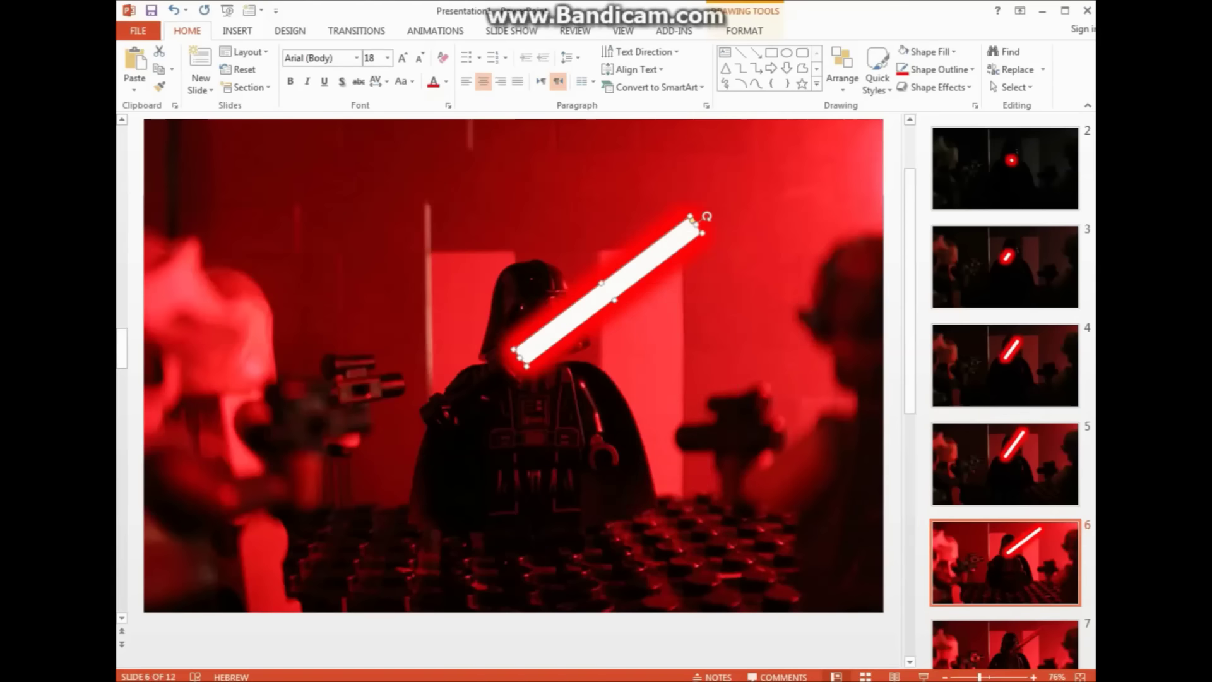
key(Page_Down)
right_click(843, 503)
click(874, 532)
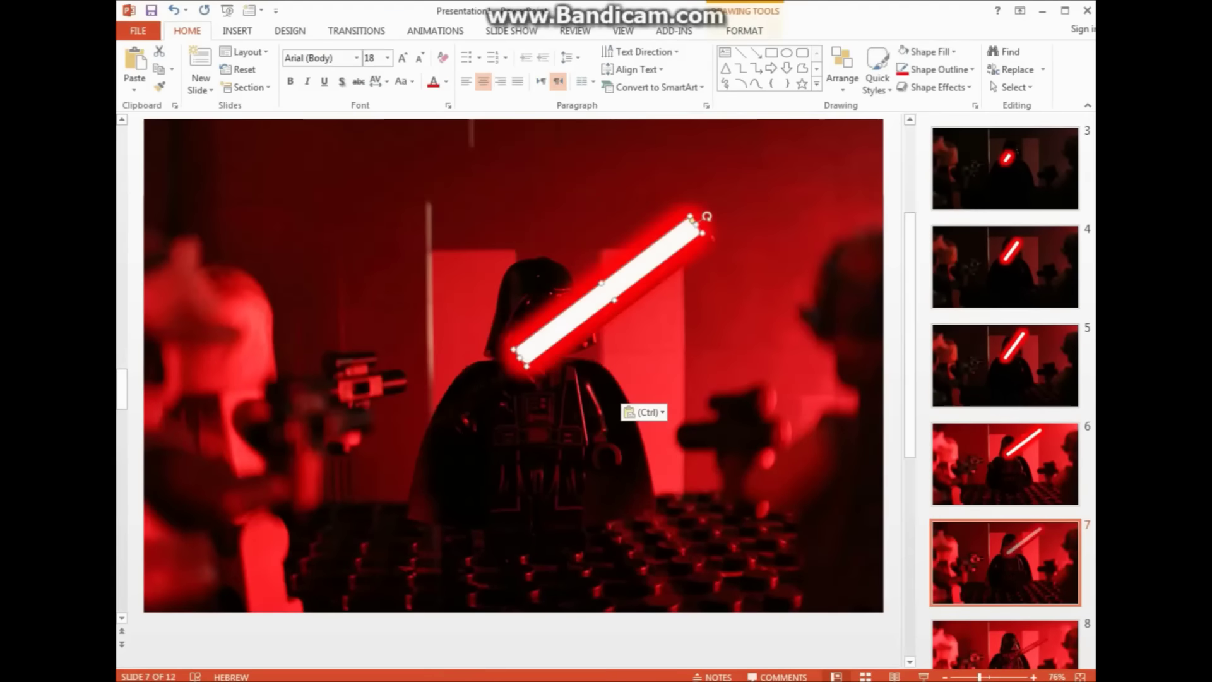
Paste the glowing blade onto slide 8 as well, and shift the blade on slide 7 slightly to the right
key(Page_Down)
right_click(819, 503)
click(873, 534)
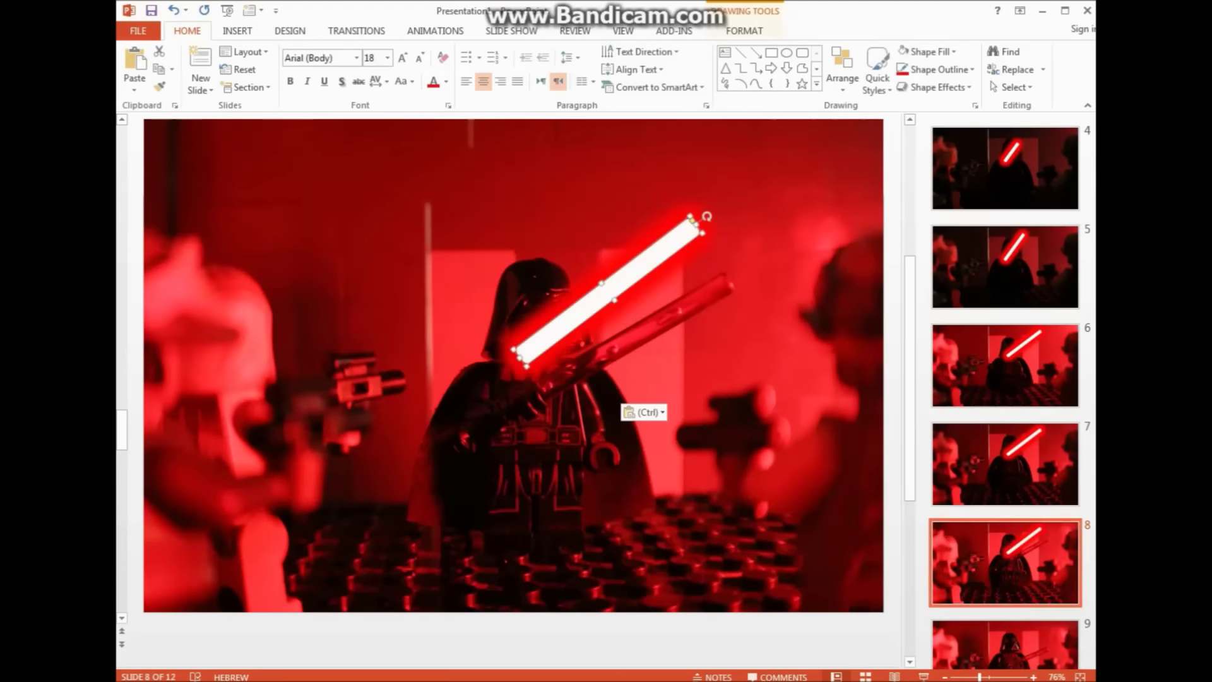
key(Page_Up)
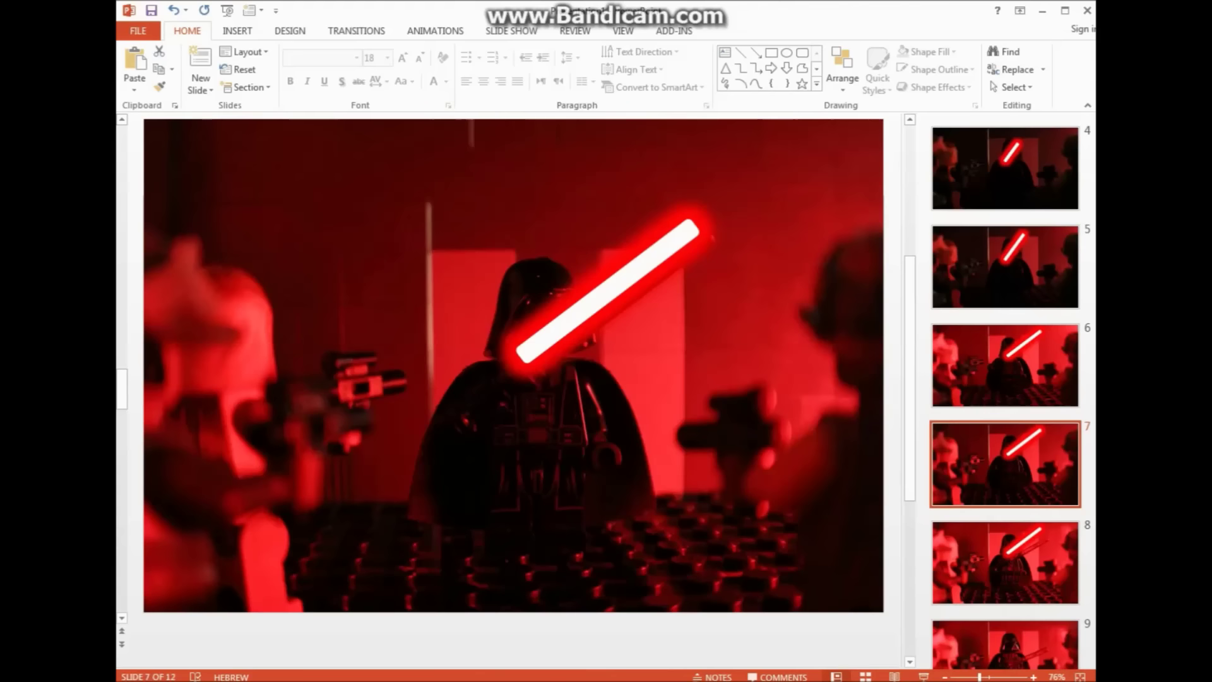
mouse_move(607, 291)
mouse_down()
mouse_move(667, 349)
mouse_move(626, 305)
mouse_move(628, 291)
mouse_up()
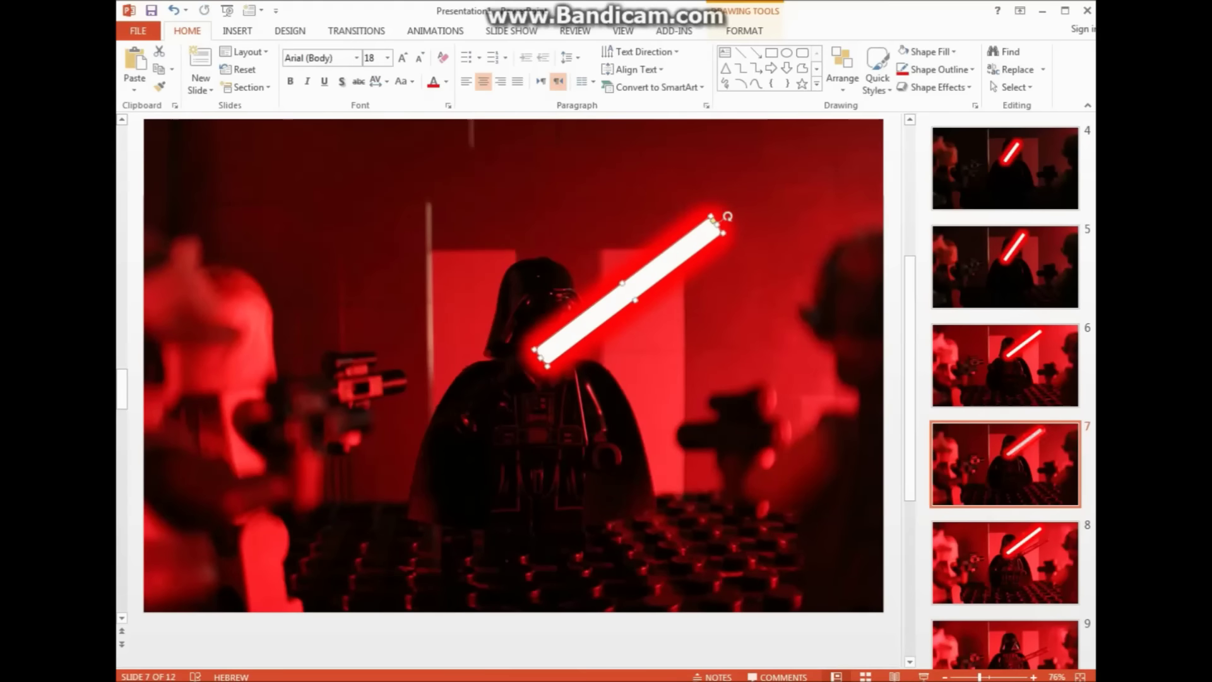
Rotate the blade on slide 8 slightly clockwise and move it down and right to cover the toy lightsaber in the photo
key(Page_Down)
click(607, 291)
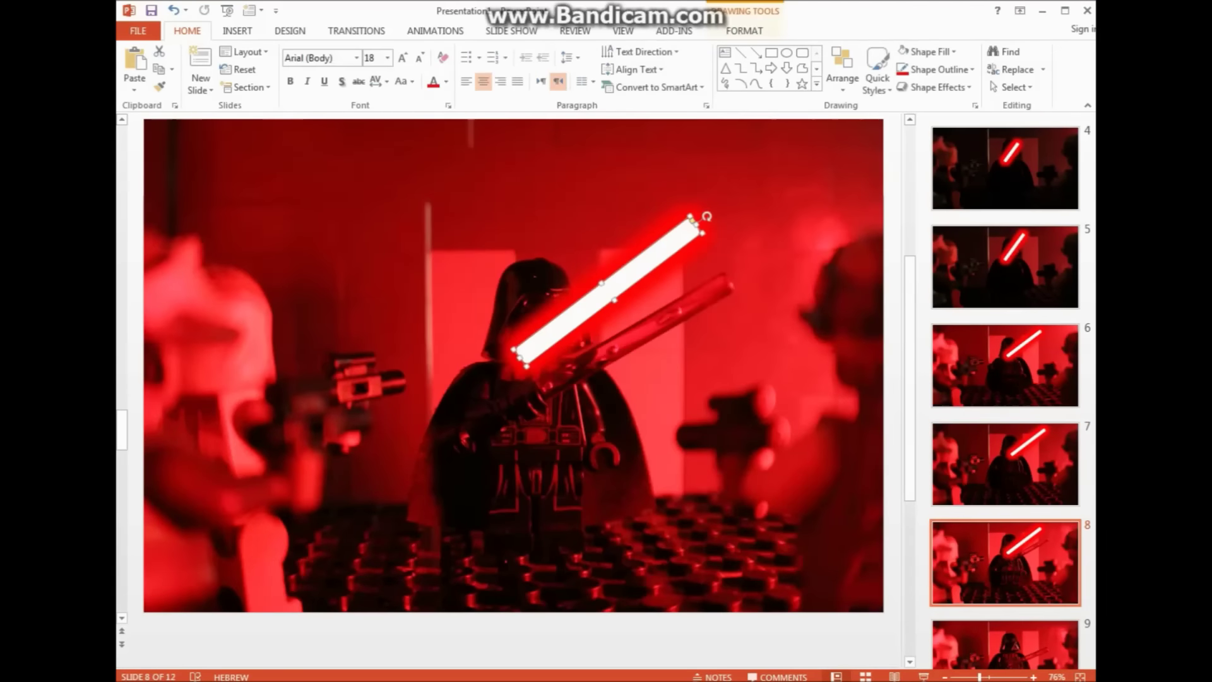
drag(707, 216, 712, 226)
drag(608, 291, 633, 330)
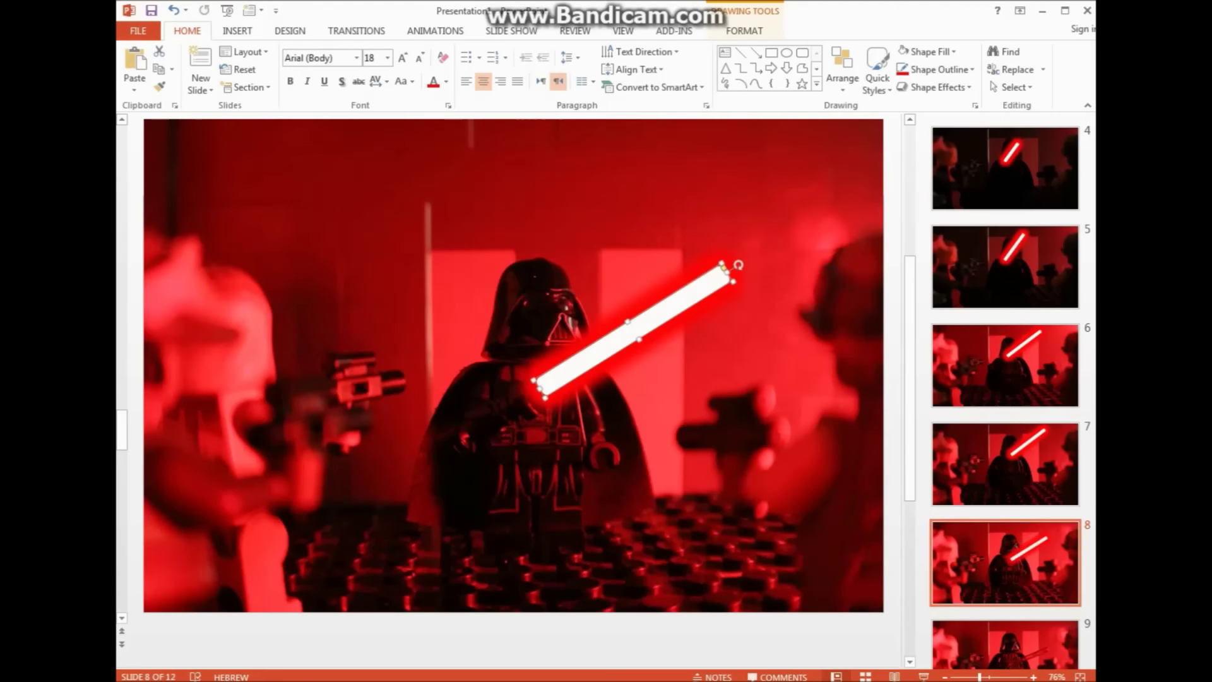
key(Escape)
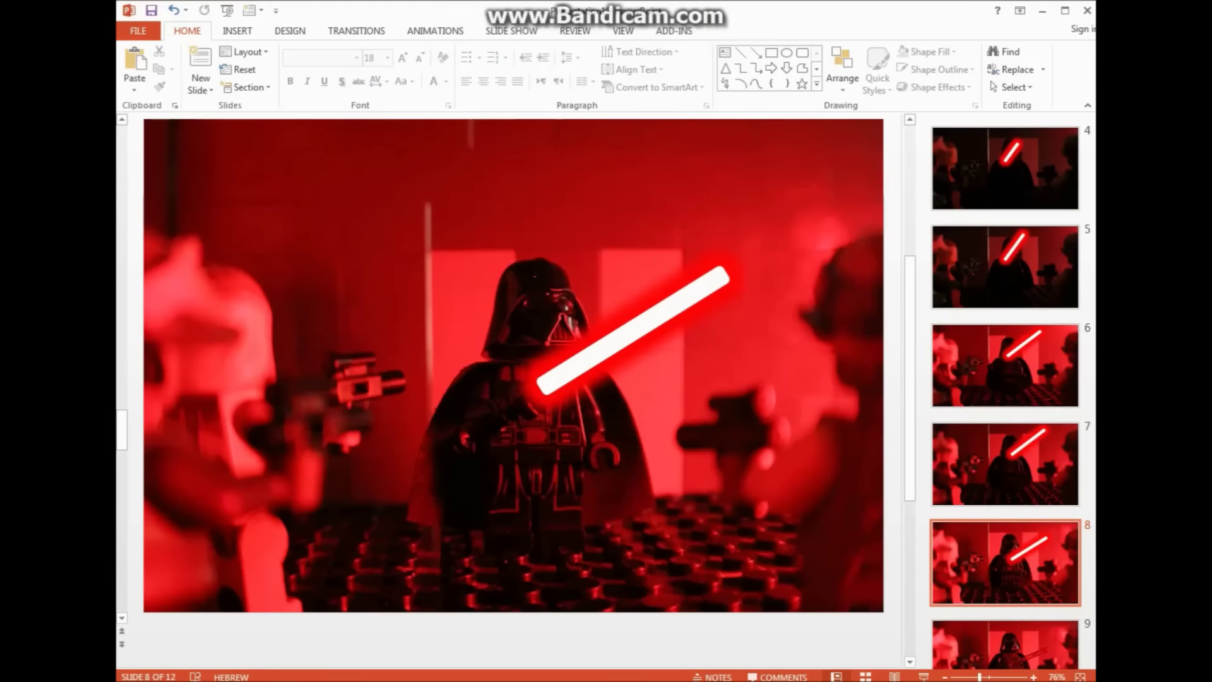